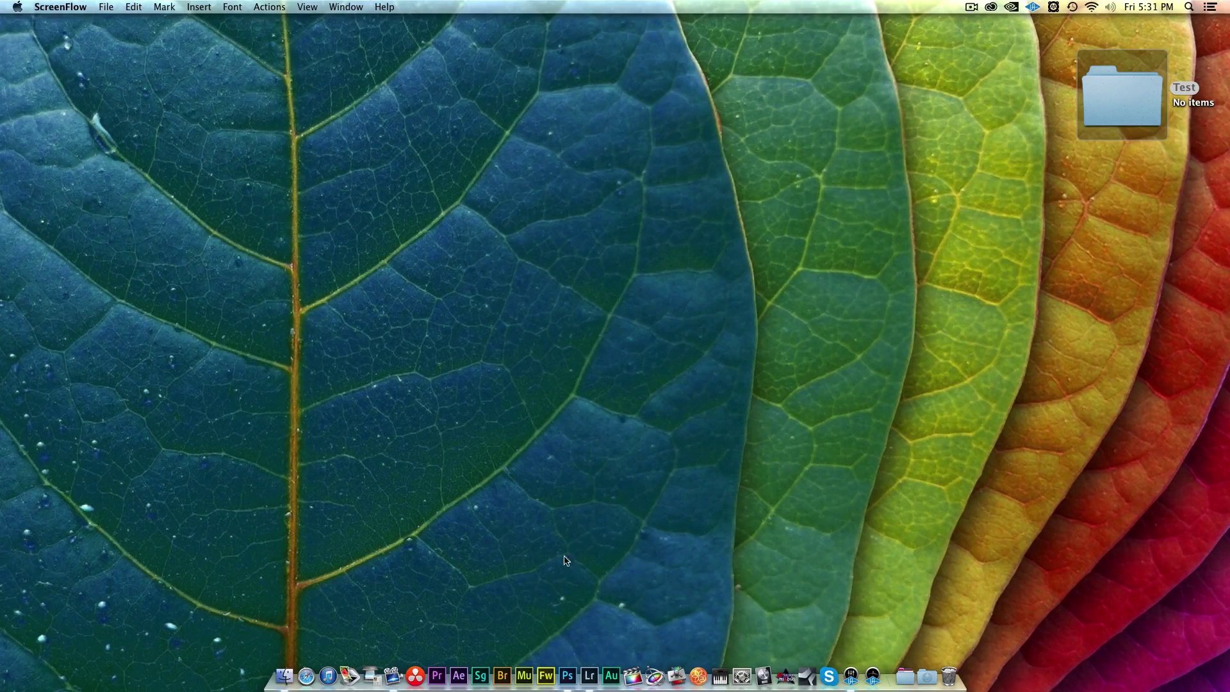
Launch VueScan, dismiss the registration notice and keep the scan resolution at 4800 dpi
{"action": "left_click", "coordinate": [351, 672]}
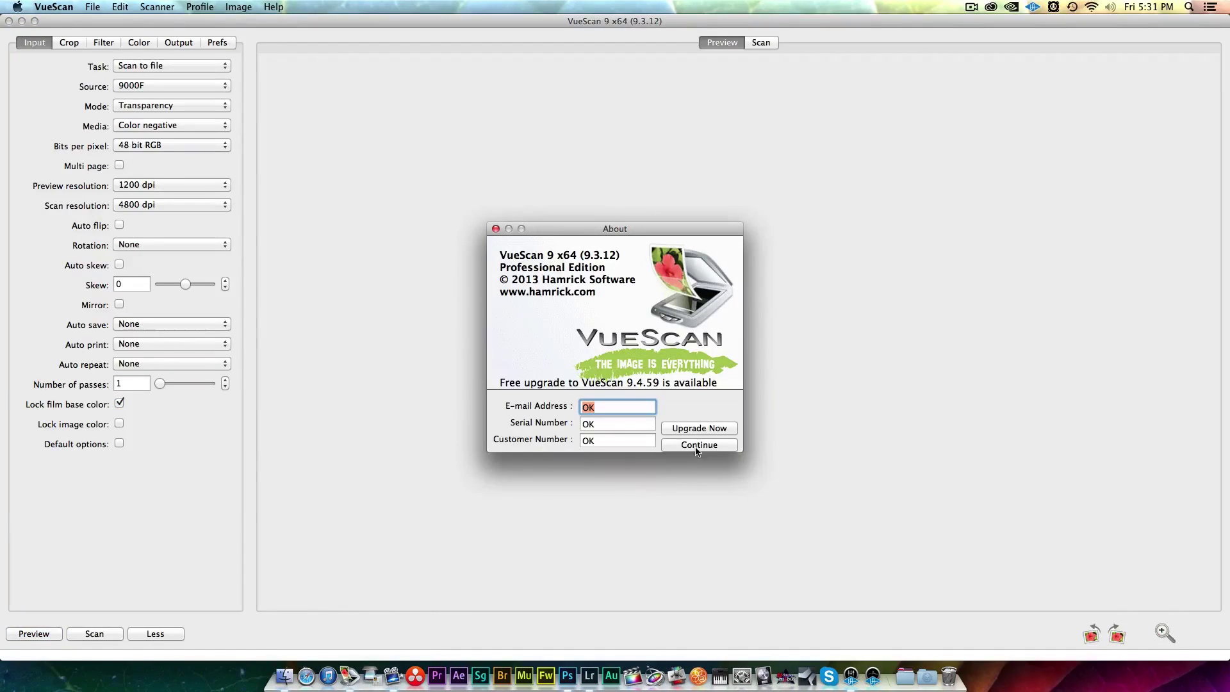
{"action": "left_click", "coordinate": [697, 449]}
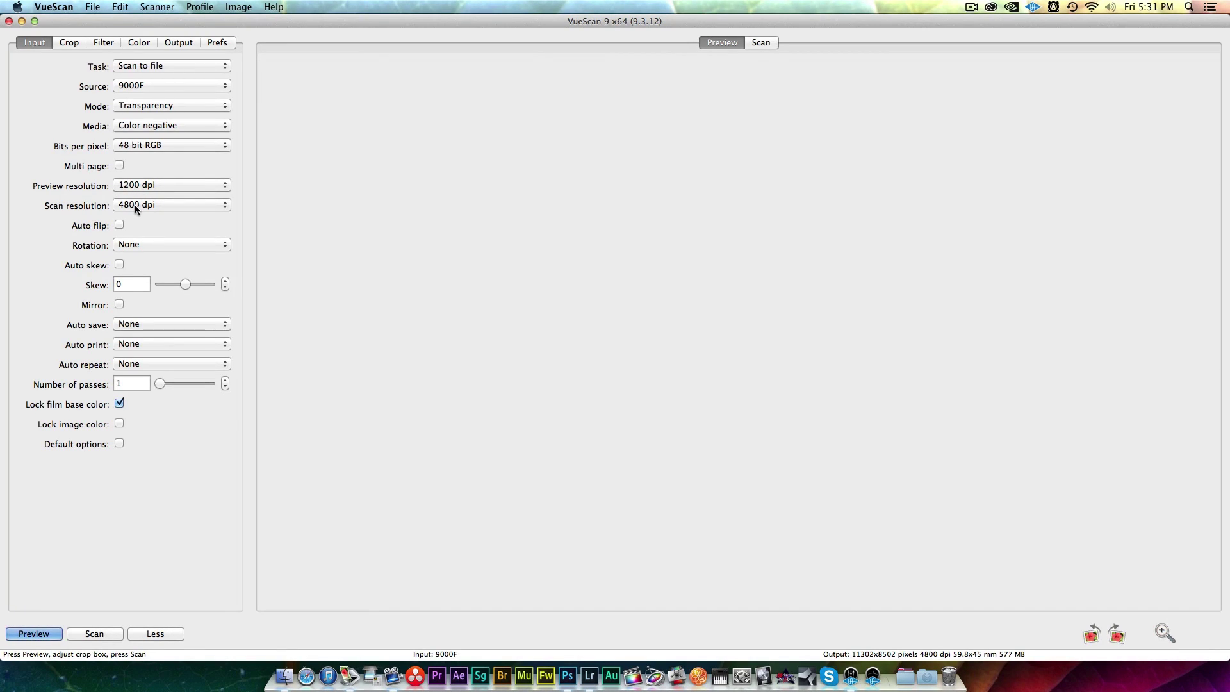
{"action": "left_click", "coordinate": [139, 205]}
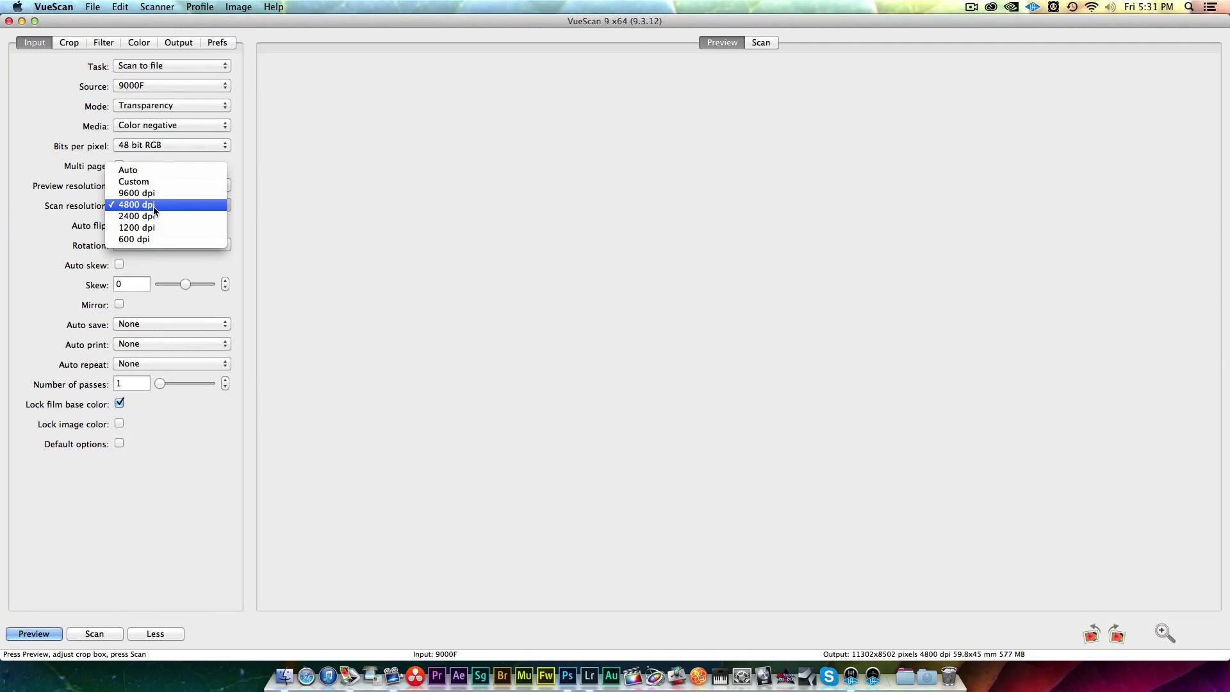
{"action": "left_click", "coordinate": [154, 209]}
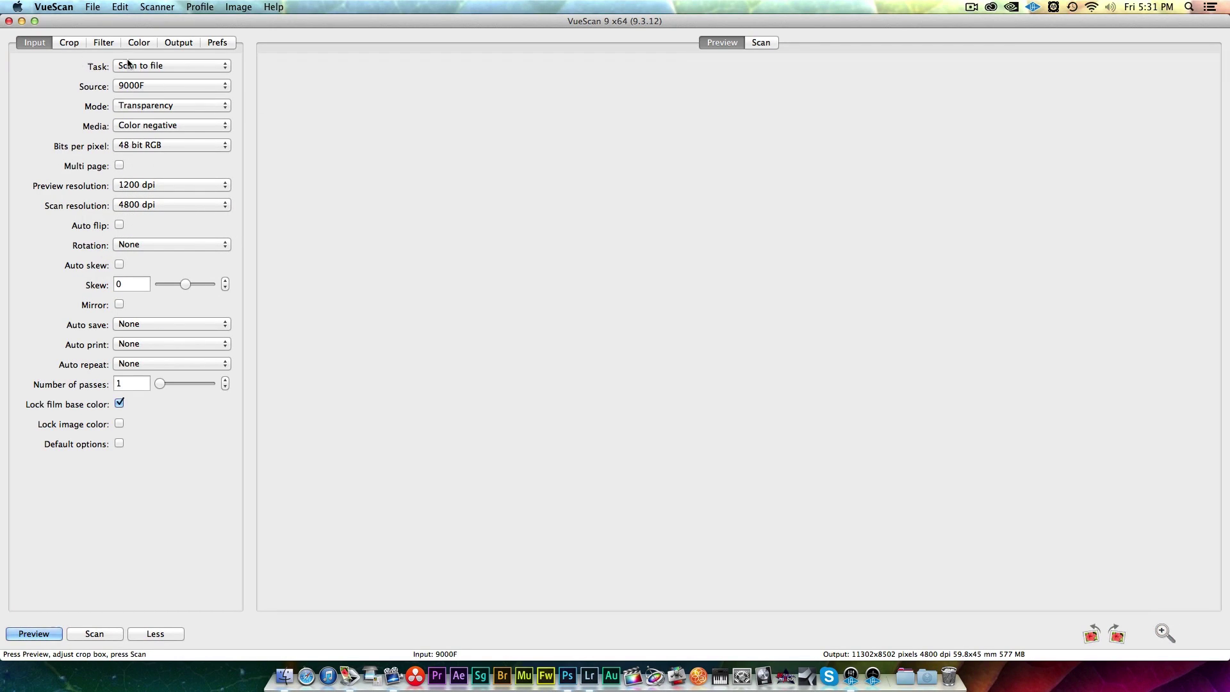
On the Color tab, keep the negative brand COLOR, type NEGATIVE and vendor GENERIC
{"action": "left_click", "coordinate": [74, 43]}
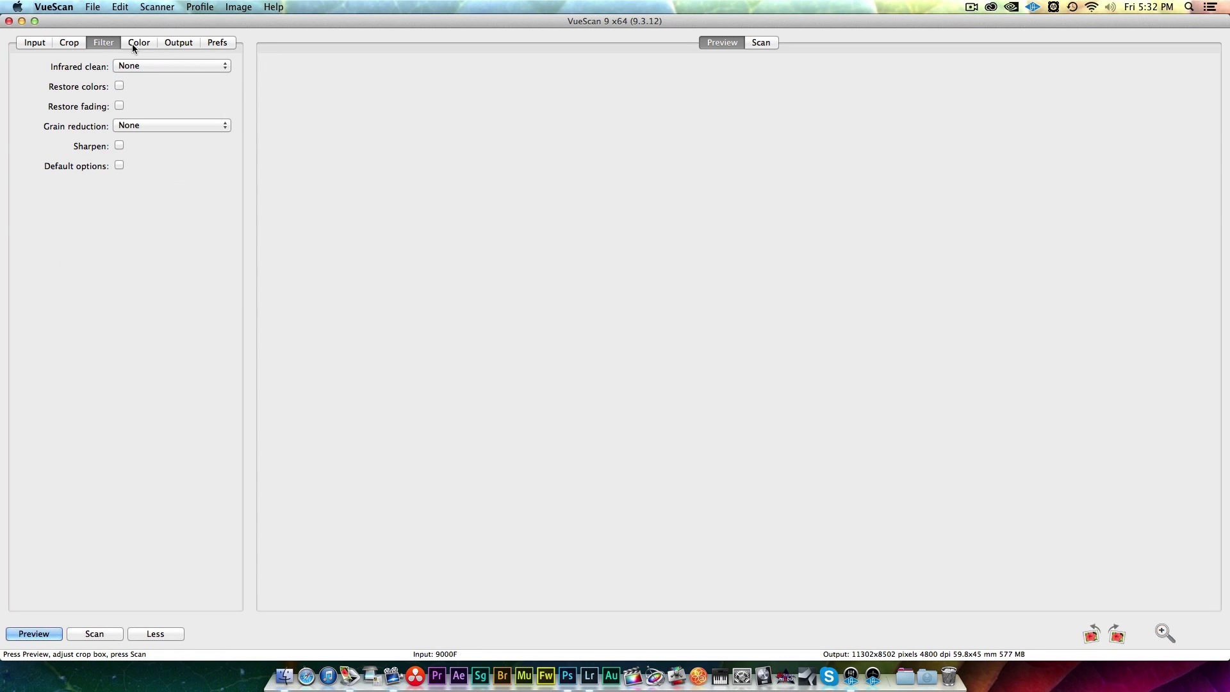
{"action": "left_click", "coordinate": [135, 44]}
{"action": "left_click", "coordinate": [110, 41]}
{"action": "left_click", "coordinate": [141, 42]}
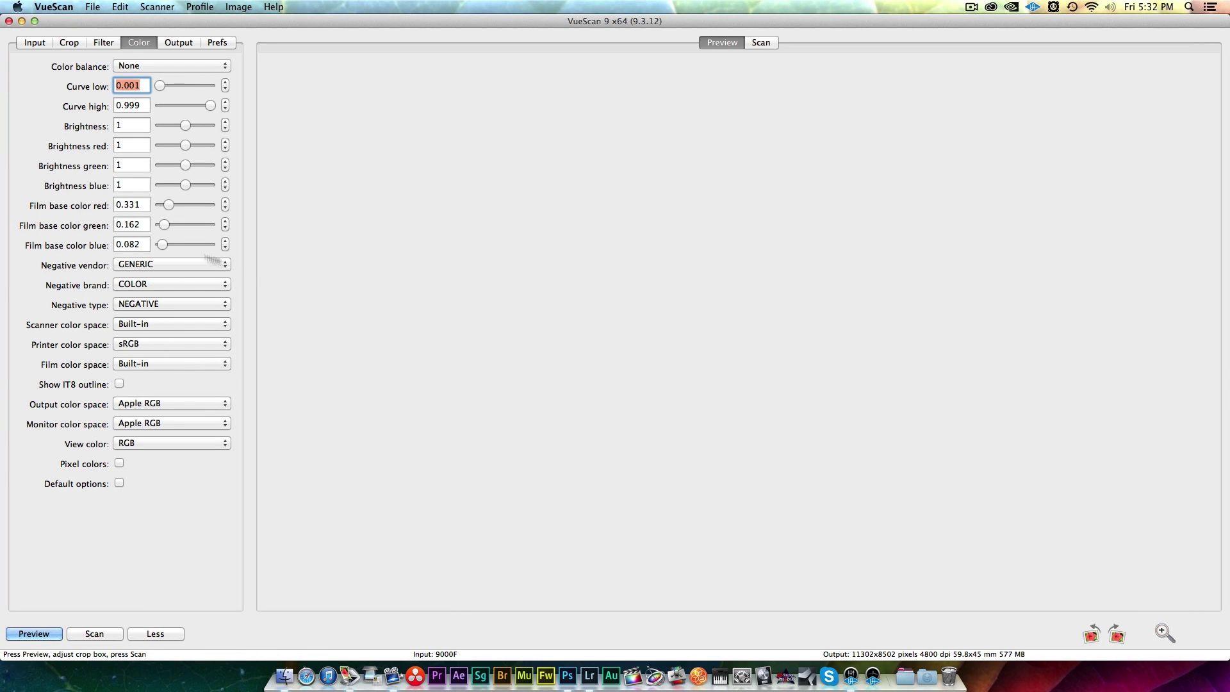
{"action": "left_click", "coordinate": [146, 285]}
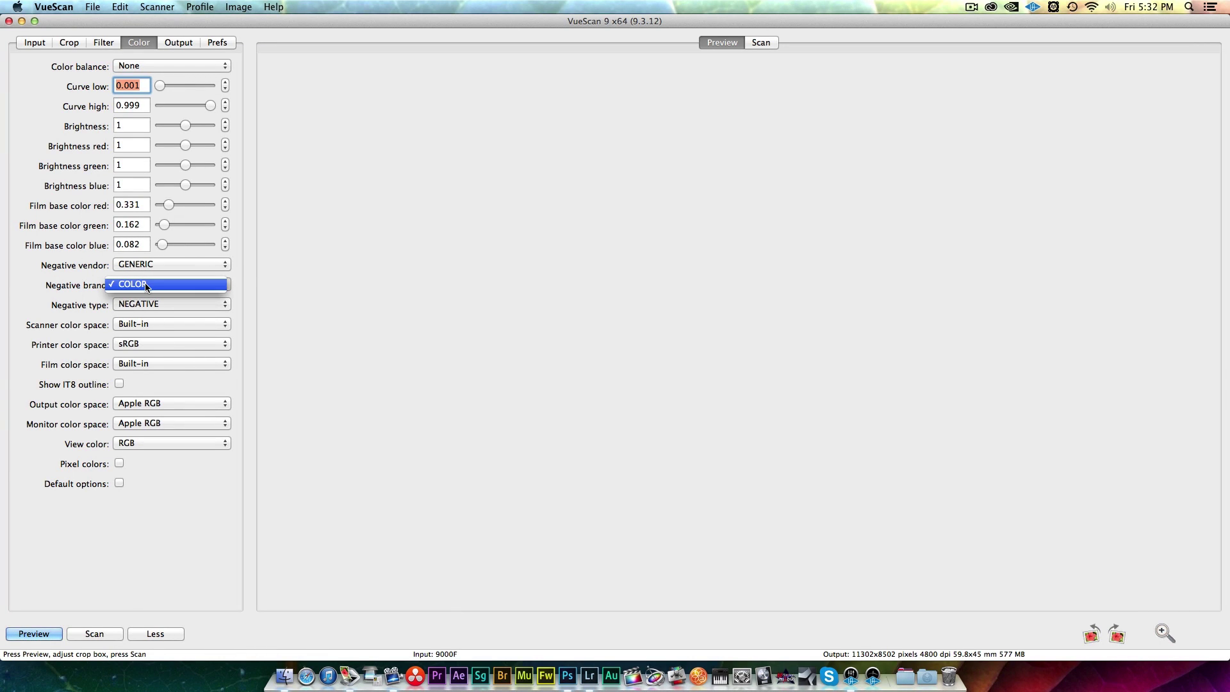
{"action": "left_click", "coordinate": [146, 287]}
{"action": "left_click", "coordinate": [159, 304]}
{"action": "left_click", "coordinate": [158, 304]}
{"action": "left_click", "coordinate": [159, 265]}
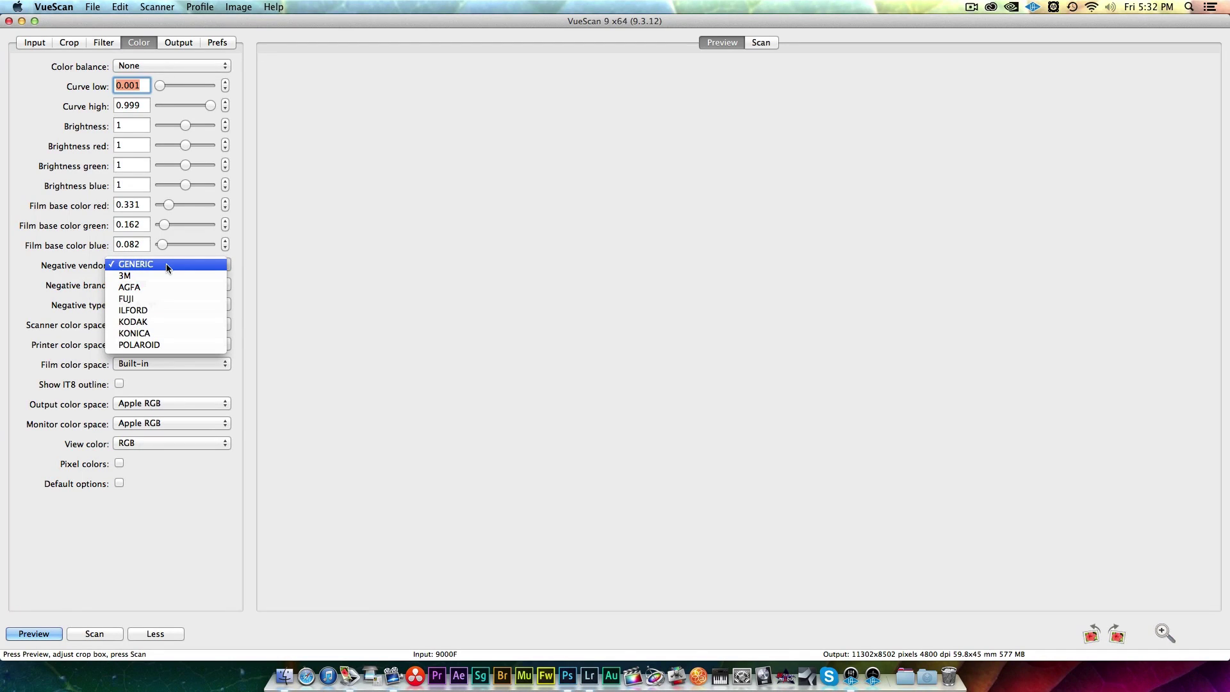
{"action": "left_click", "coordinate": [167, 264]}
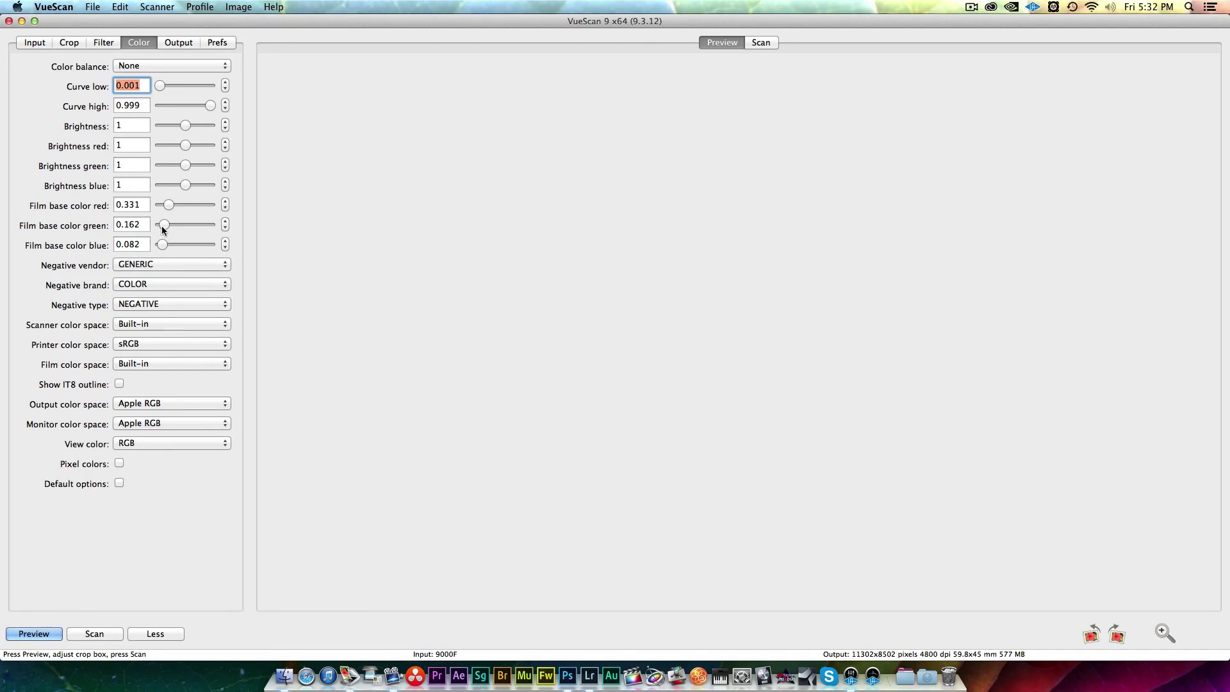
Check the raw file output settings and preview the whole film strip
{"action": "left_click", "coordinate": [178, 42]}
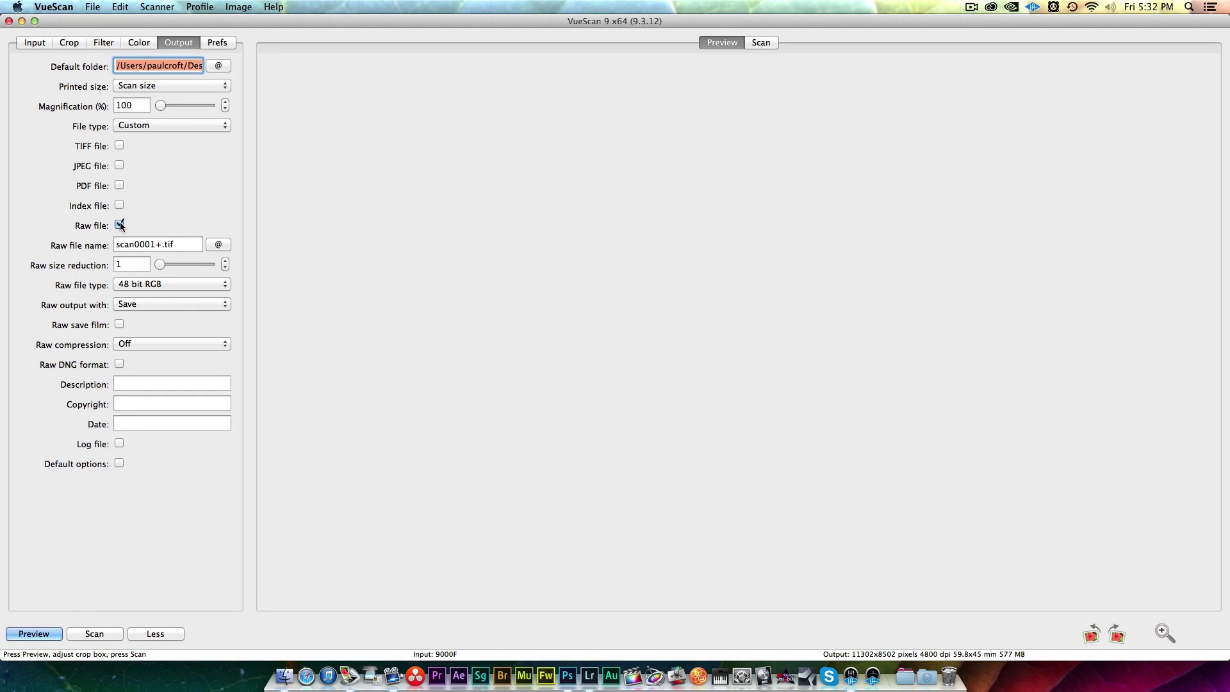
{"action": "left_click", "coordinate": [36, 634]}
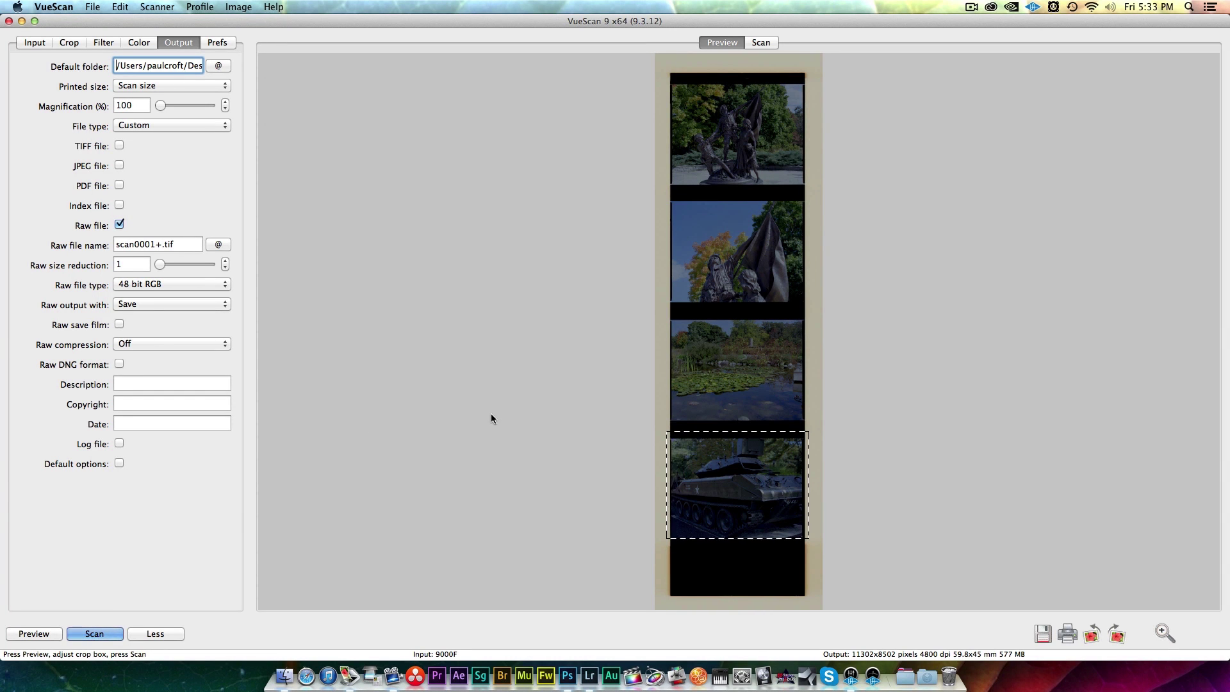
Zoom in and pull the crop box's edges to the tank frame's borders
{"action": "left_click", "coordinate": [1159, 633]}
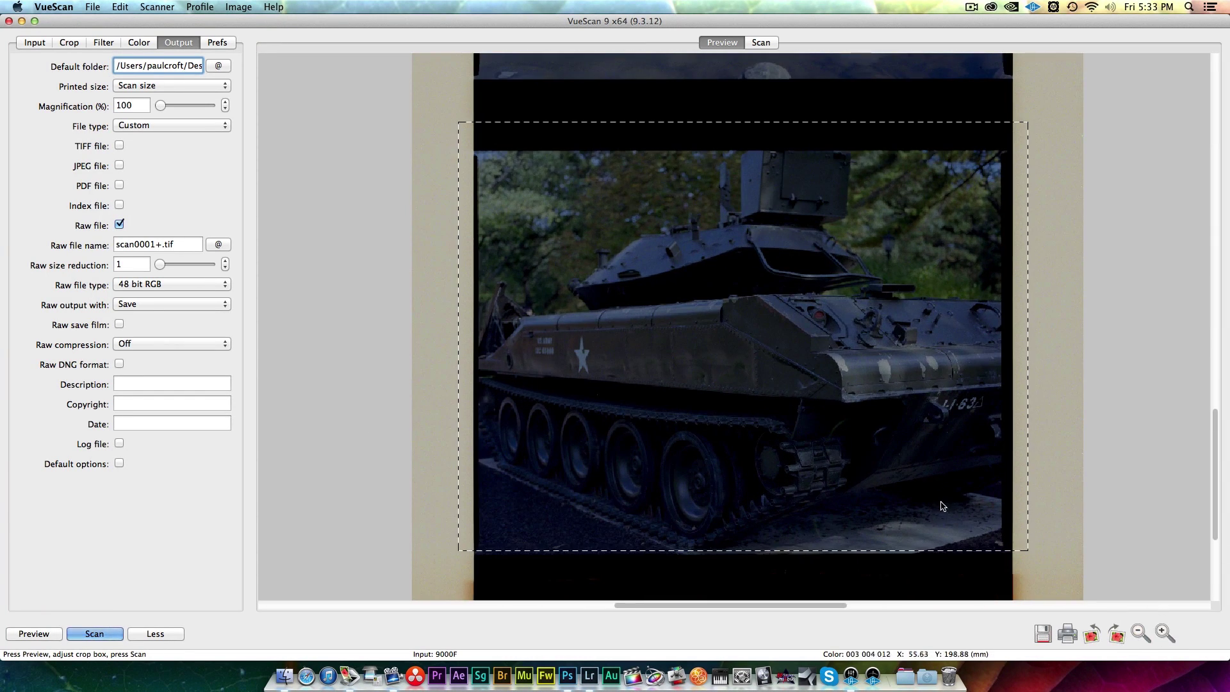
{"action": "left_click_drag", "start_coordinate": [1026, 485], "coordinate": [1001, 483]}
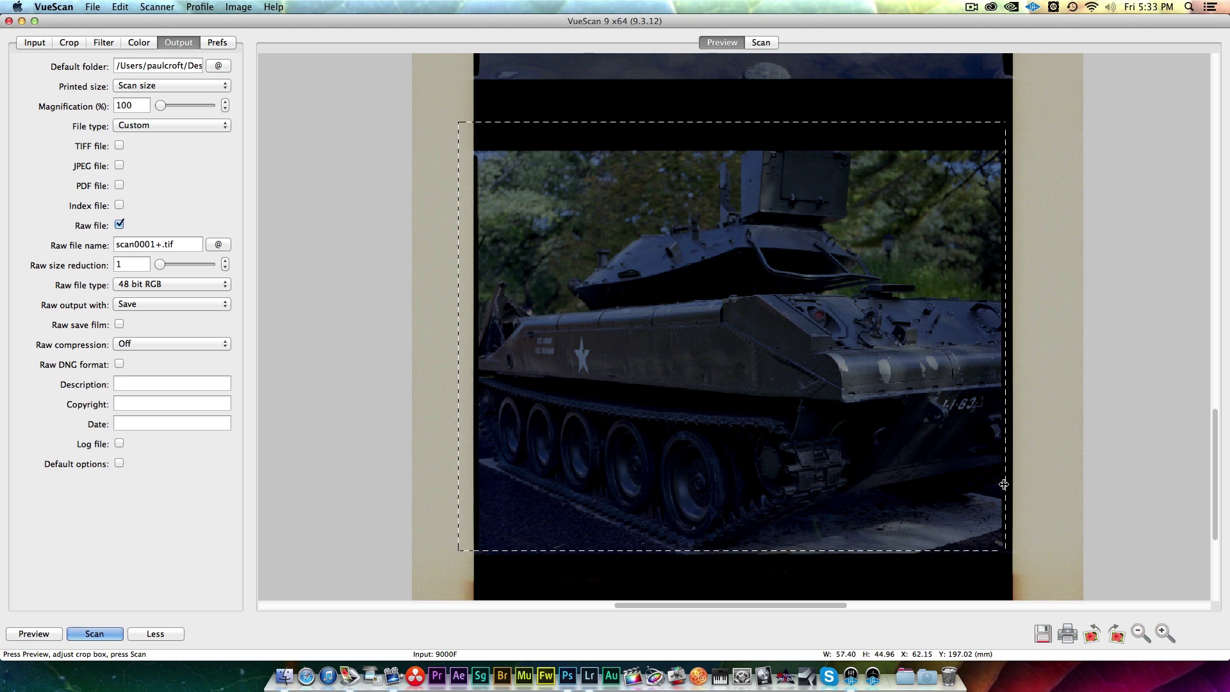
{"action": "left_click_drag", "start_coordinate": [739, 124], "coordinate": [739, 149]}
{"action": "left_click_drag", "start_coordinate": [460, 210], "coordinate": [471, 217]}
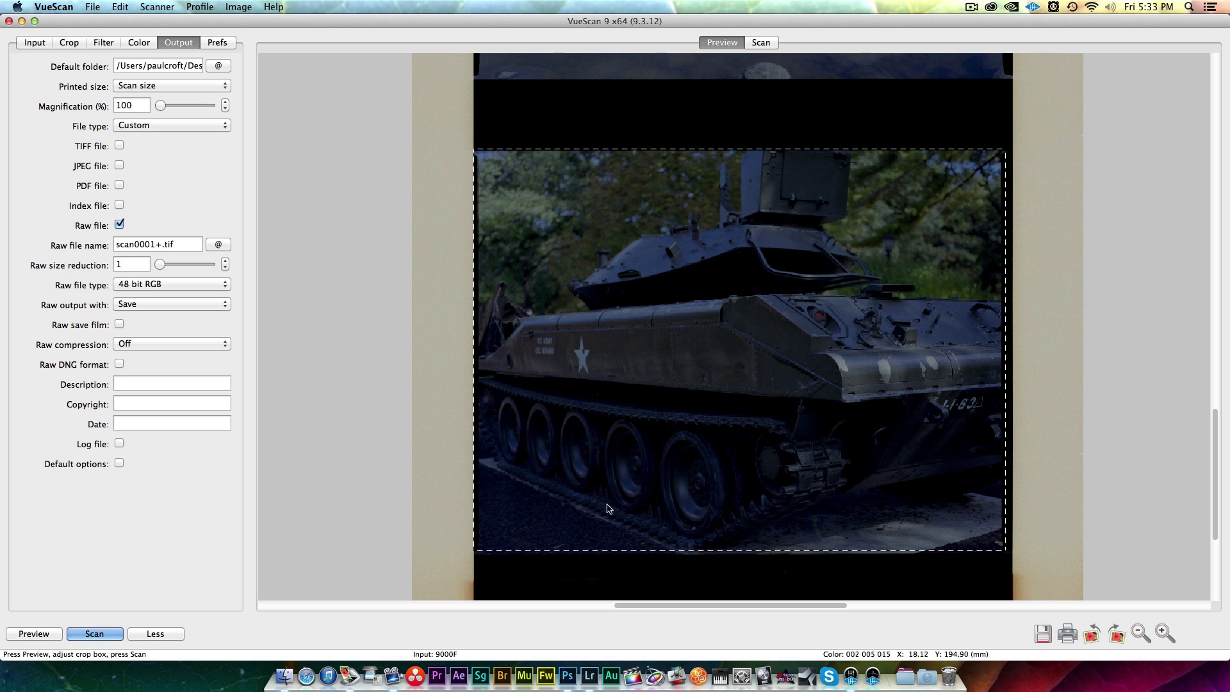
{"action": "left_click_drag", "start_coordinate": [623, 549], "coordinate": [624, 552]}
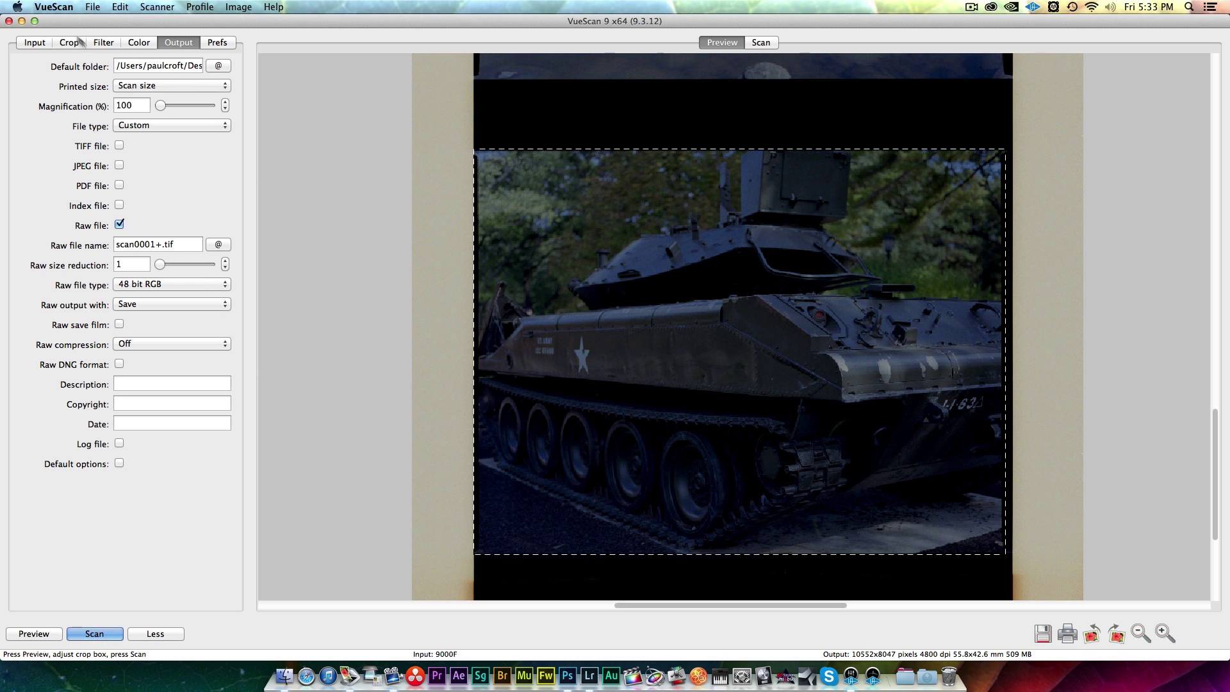
Recheck the Input and Output settings and scan the cropped tank frame at 4800 dpi
{"action": "left_click", "coordinate": [35, 42]}
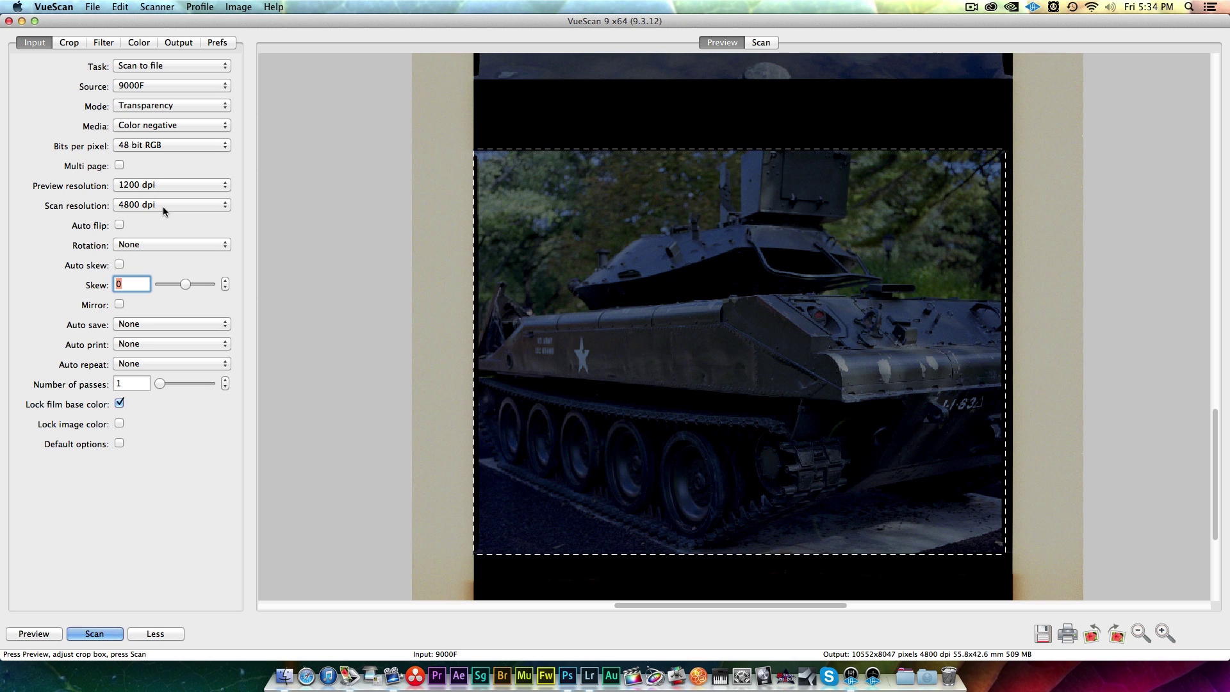
{"action": "left_click", "coordinate": [178, 42]}
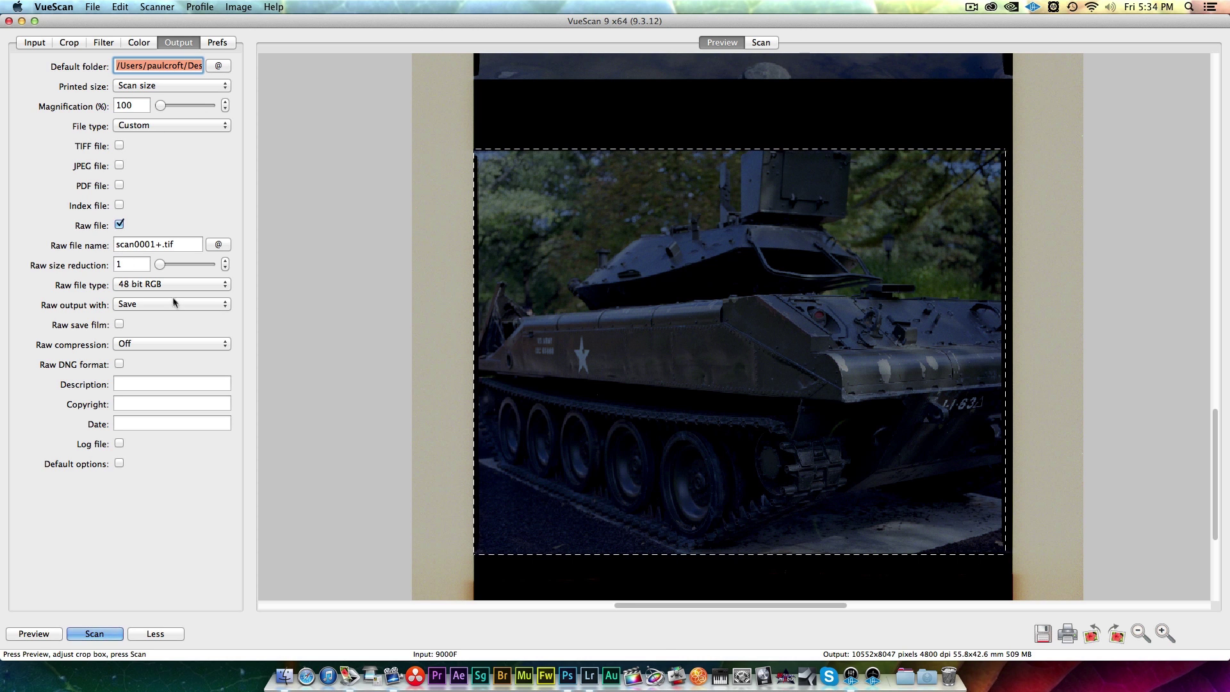
{"action": "left_click", "coordinate": [94, 633]}
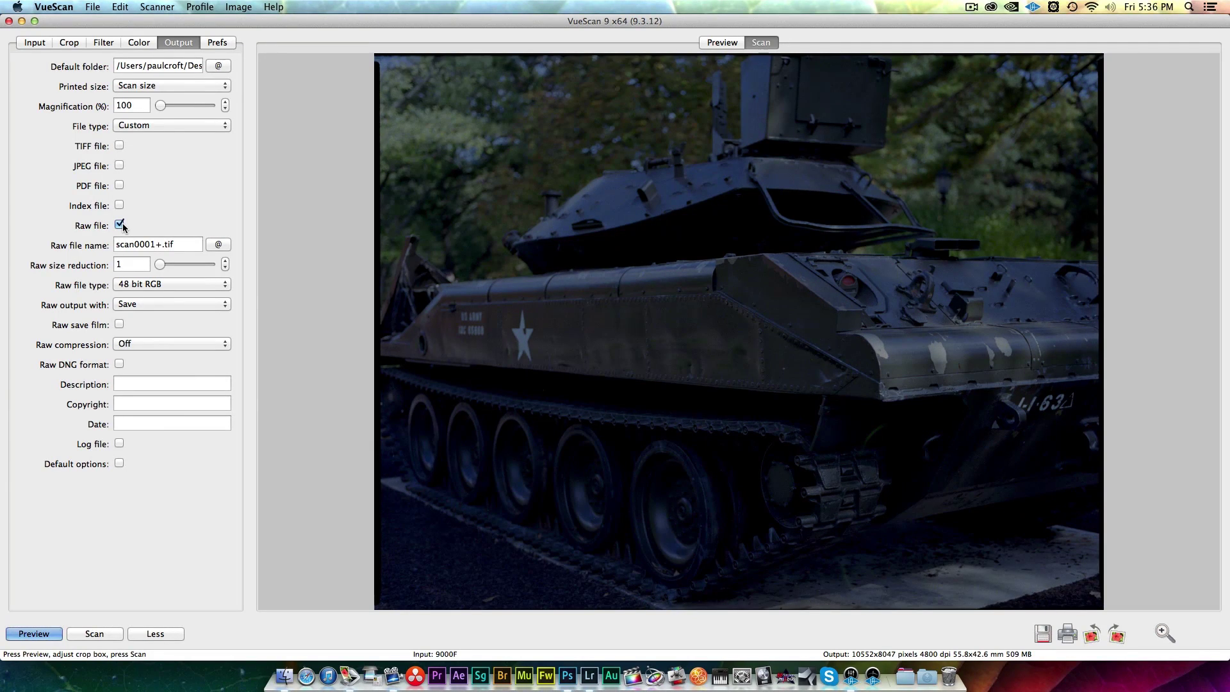
Keep 48-bit RGB raw output, save scan0001.tif and open the desktop Test folder
{"action": "left_click", "coordinate": [154, 286]}
{"action": "left_click", "coordinate": [186, 286]}
{"action": "left_click", "coordinate": [1047, 638]}
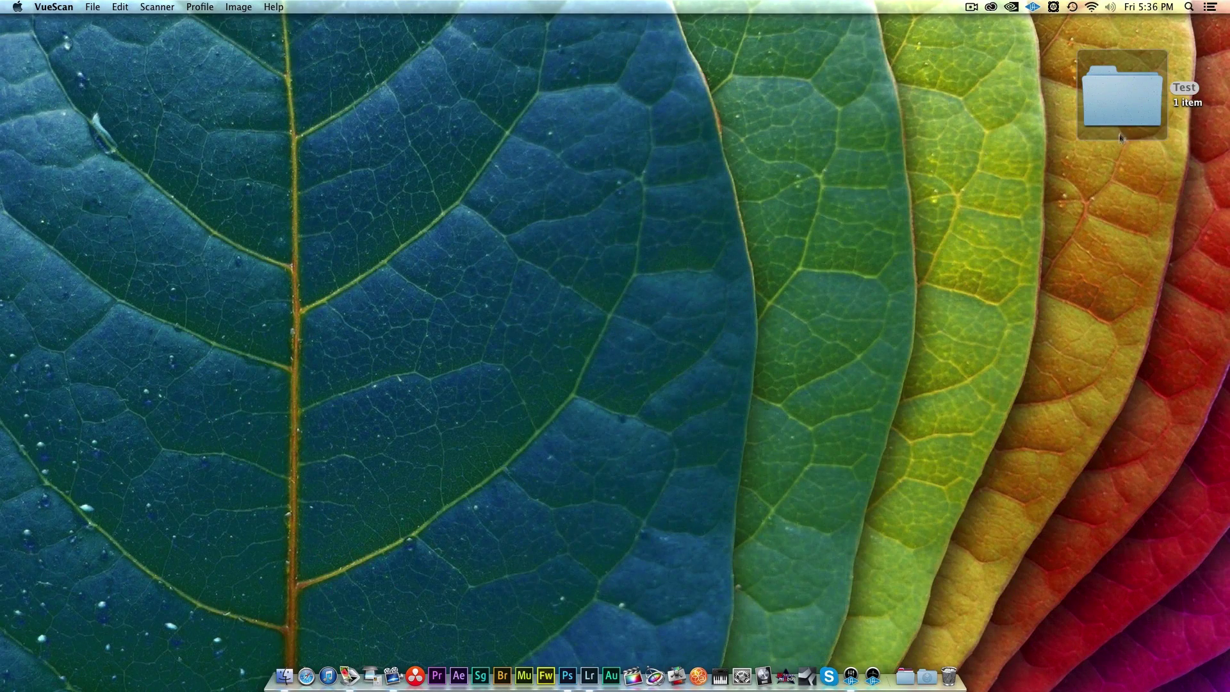
{"action": "double_click", "coordinate": [1121, 119]}
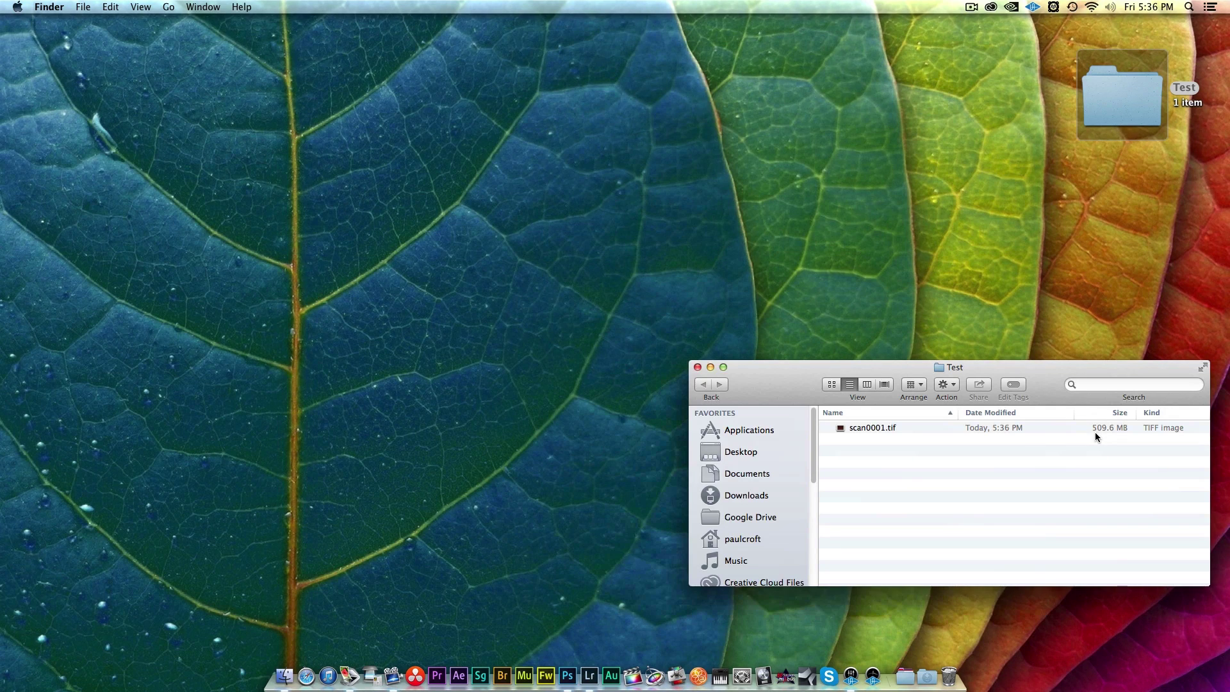
{"action": "left_click_drag", "start_coordinate": [1020, 368], "coordinate": [1020, 338]}
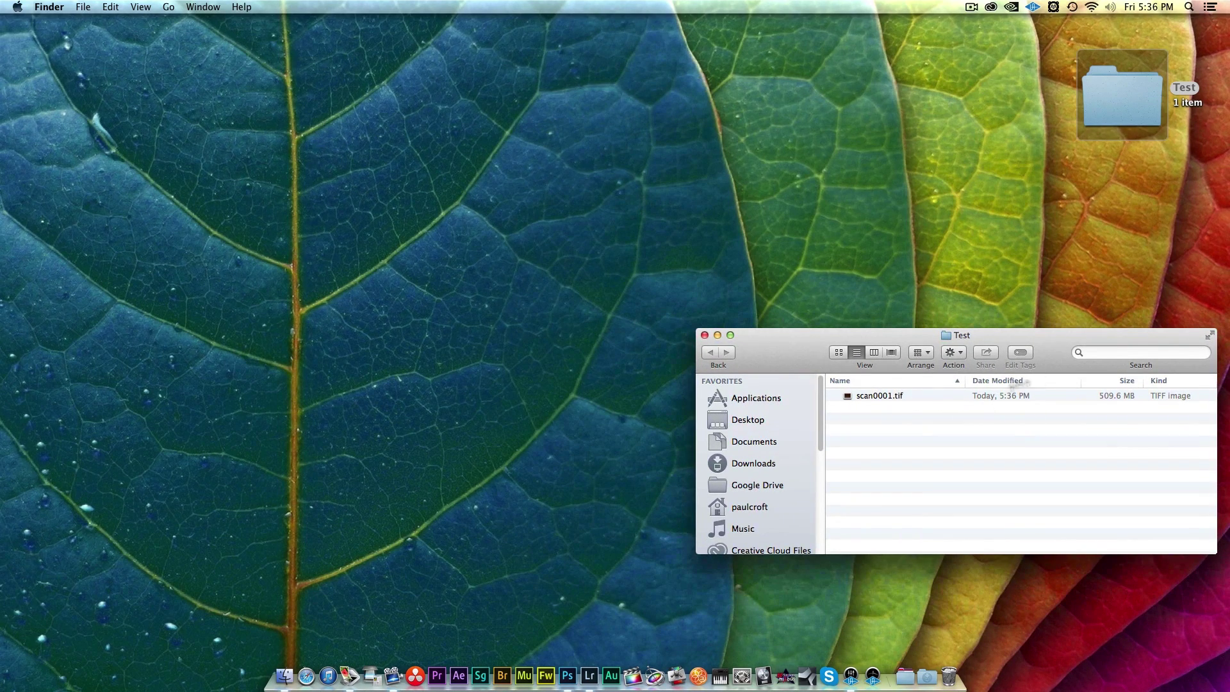
In Lightroom, import the scan from Desktop > Test into the catalog
{"action": "left_click", "coordinate": [590, 675]}
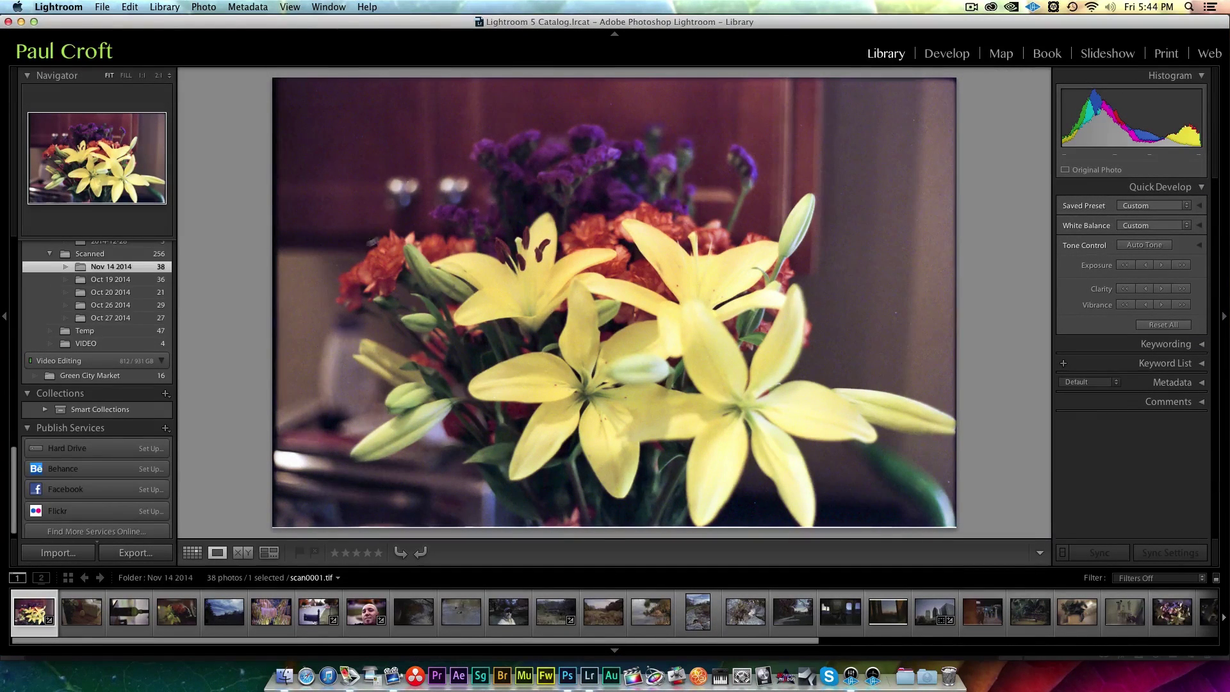
{"action": "left_click", "coordinate": [64, 555]}
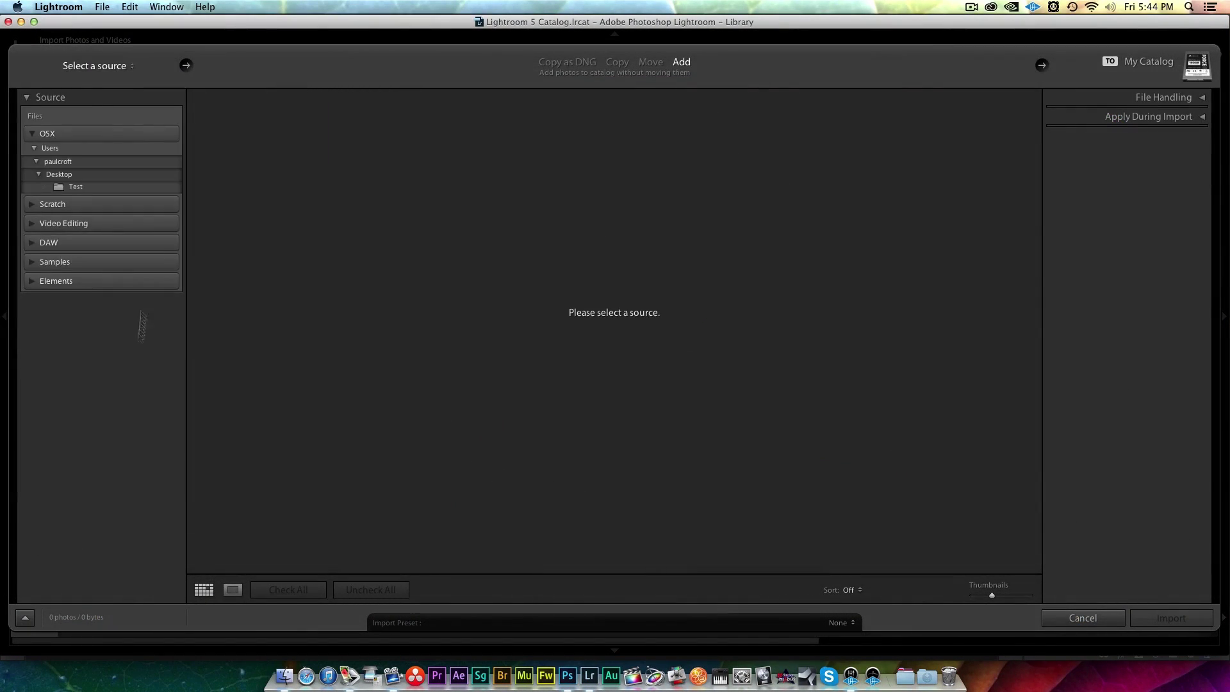
{"action": "left_click", "coordinate": [124, 187]}
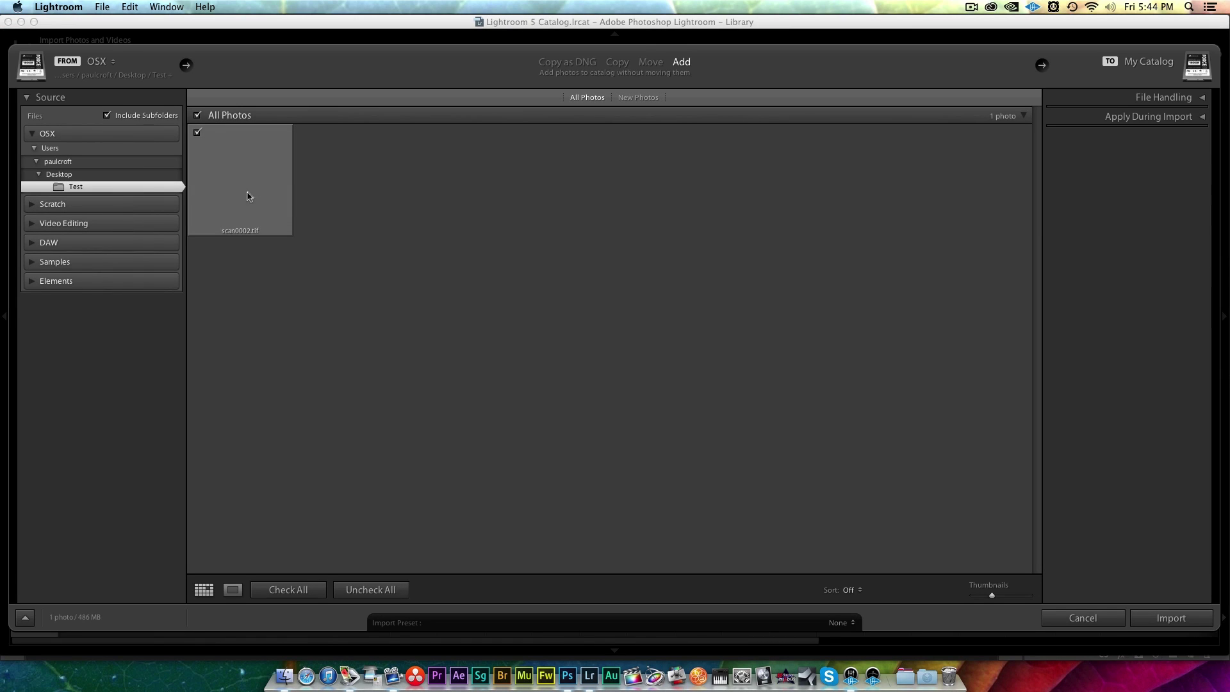
{"action": "left_click", "coordinate": [1171, 618]}
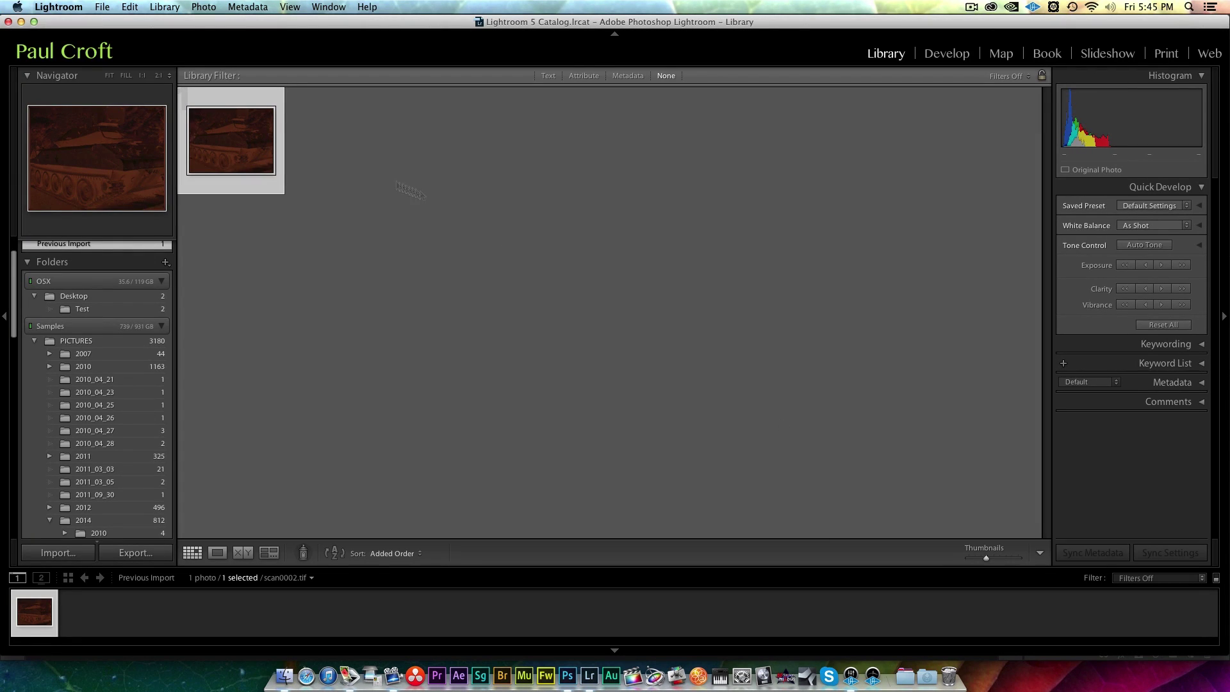
Send the imported scan to Photoshop CC 2014 with Edit Original selected
{"action": "right_click", "coordinate": [259, 157]}
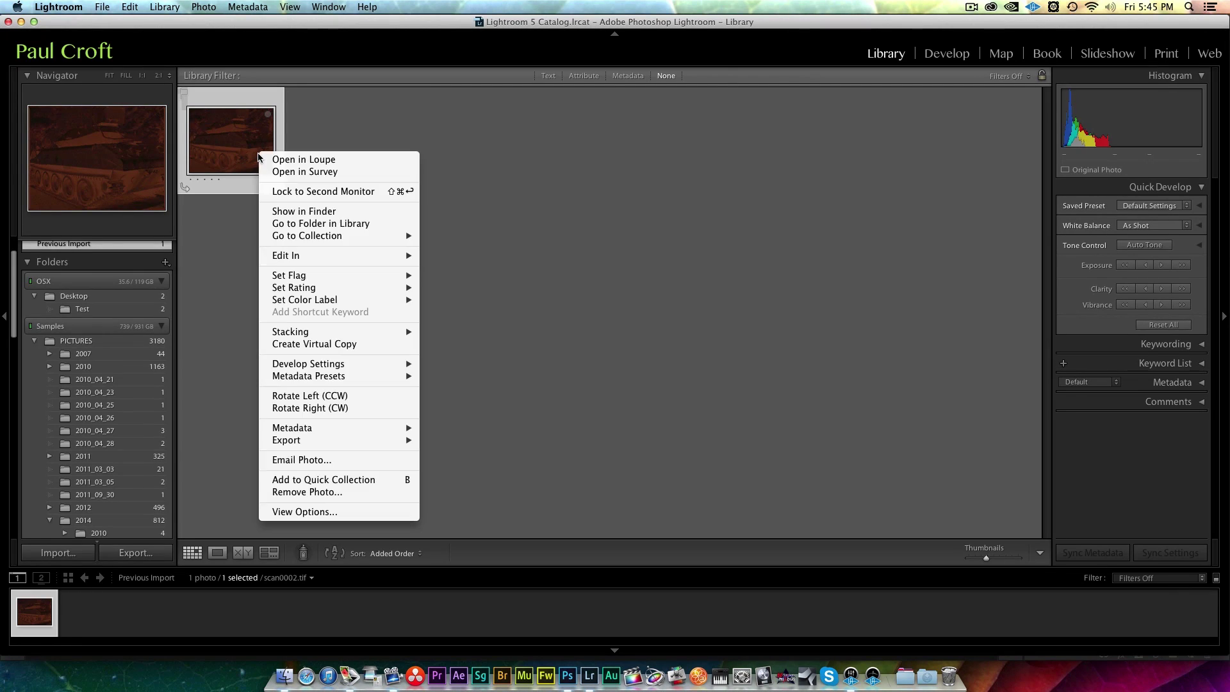
{"action": "mouse_move", "coordinate": [385, 256]}
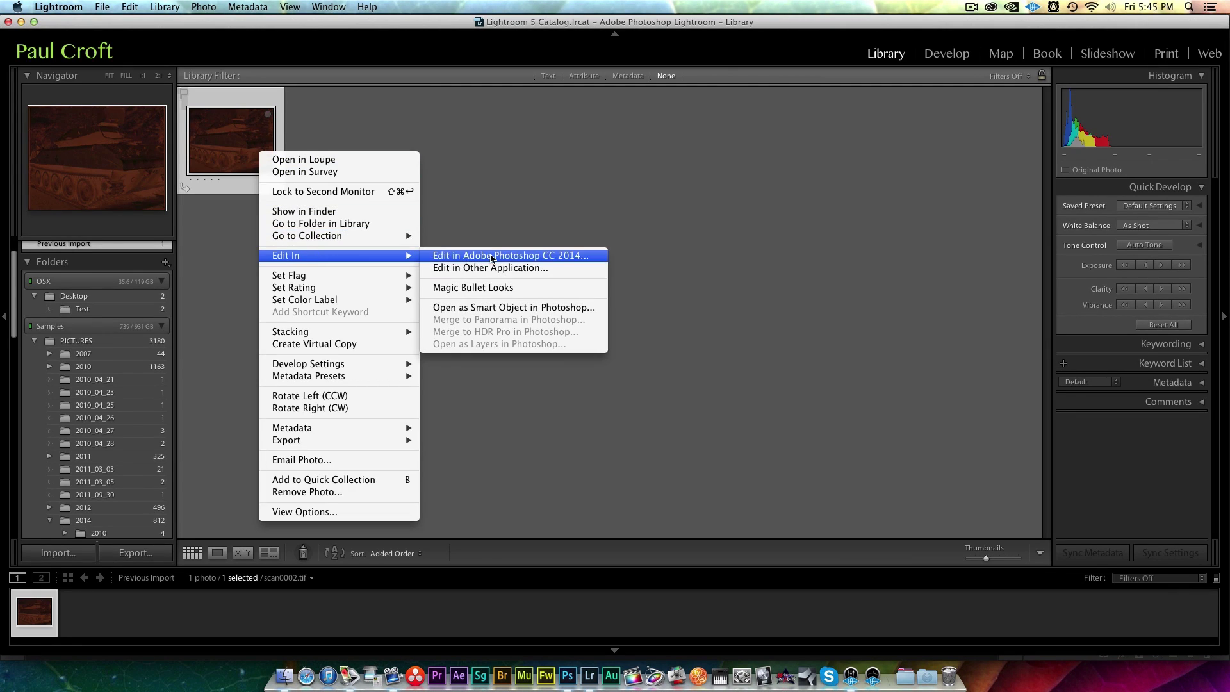
{"action": "left_click", "coordinate": [492, 257]}
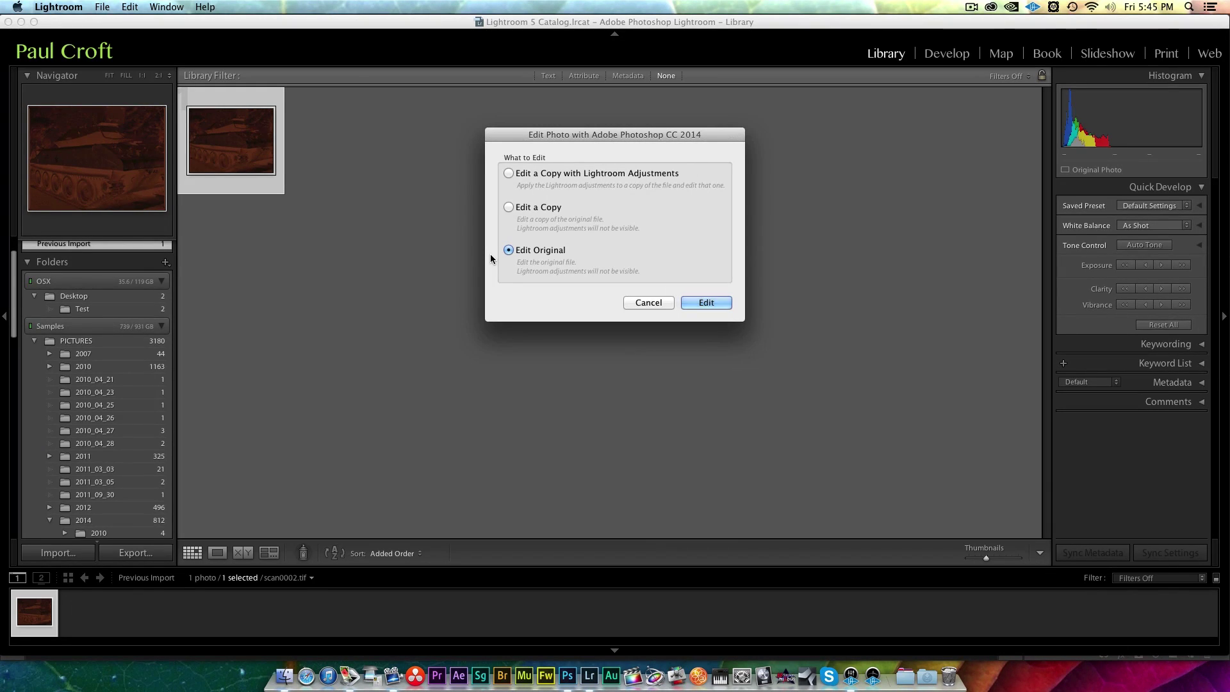
{"action": "left_click", "coordinate": [522, 207]}
{"action": "left_click", "coordinate": [531, 254]}
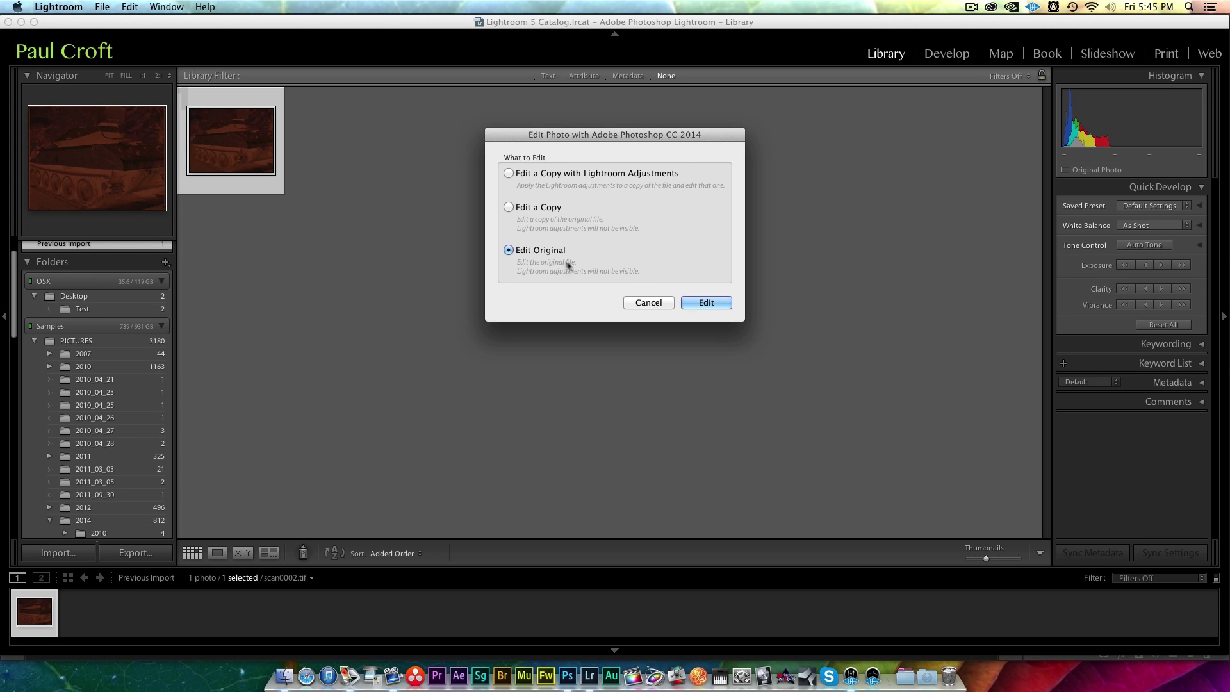
{"action": "left_click", "coordinate": [705, 303]}
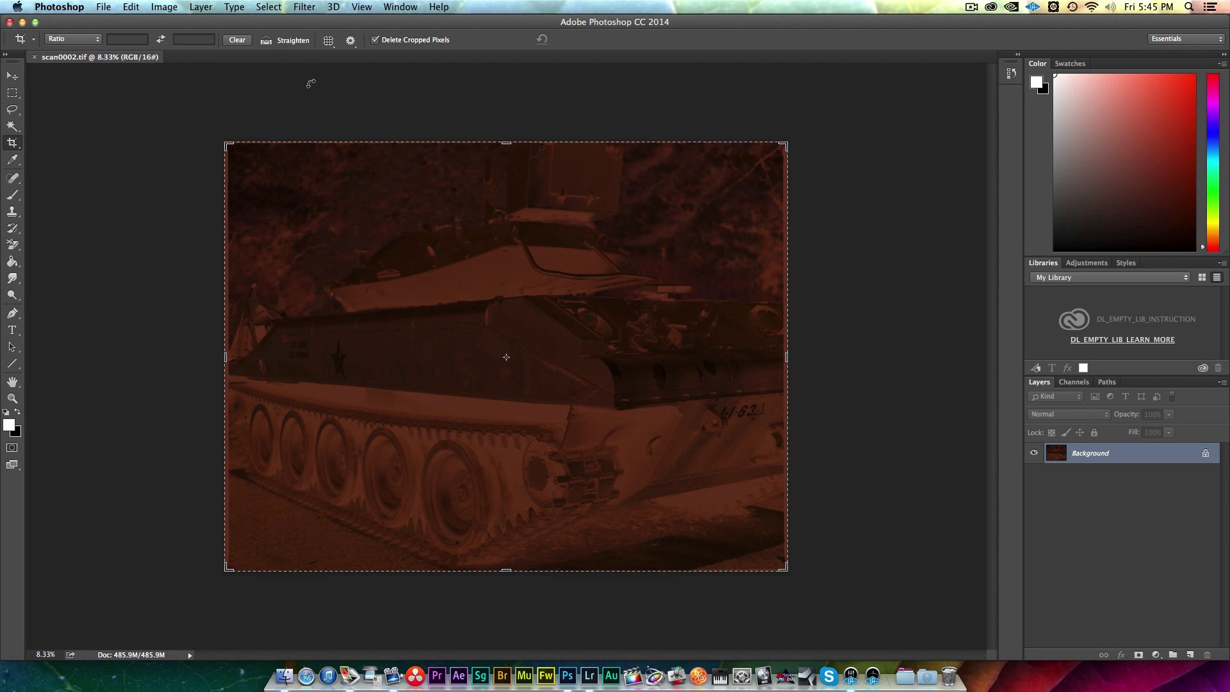
Run Filter > CFSystems > ColorPerfect on the scan
{"action": "left_click", "coordinate": [303, 7]}
{"action": "mouse_move", "coordinate": [329, 295]}
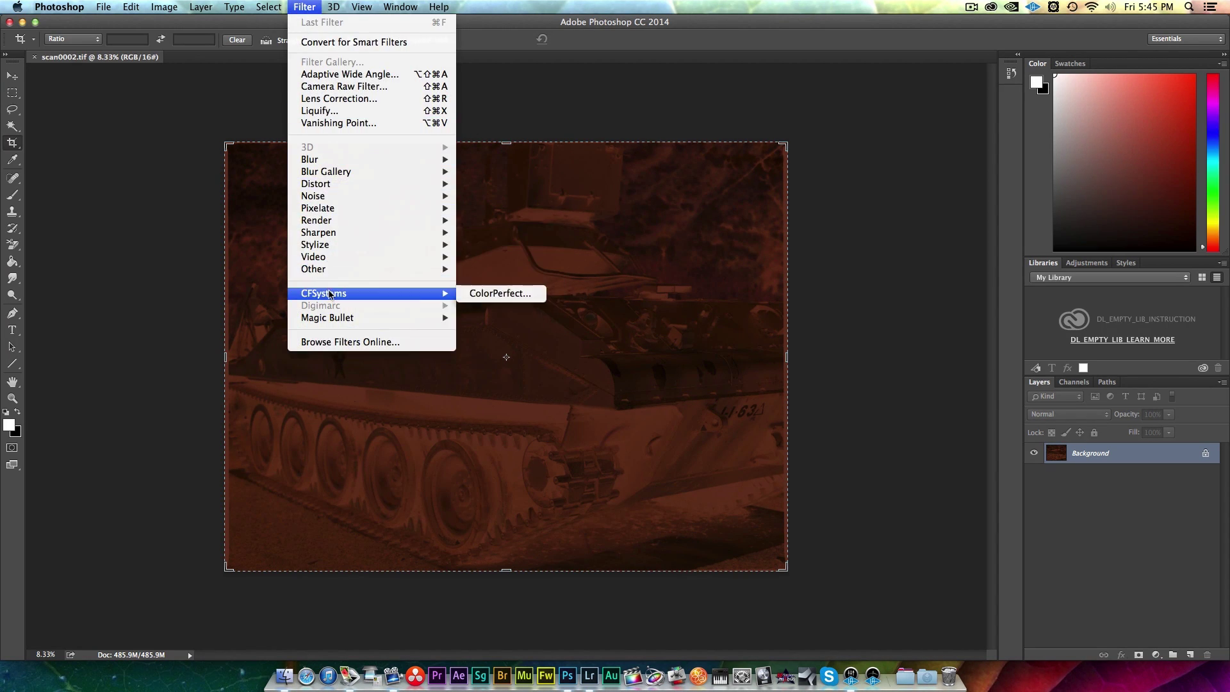
{"action": "left_click", "coordinate": [495, 297]}
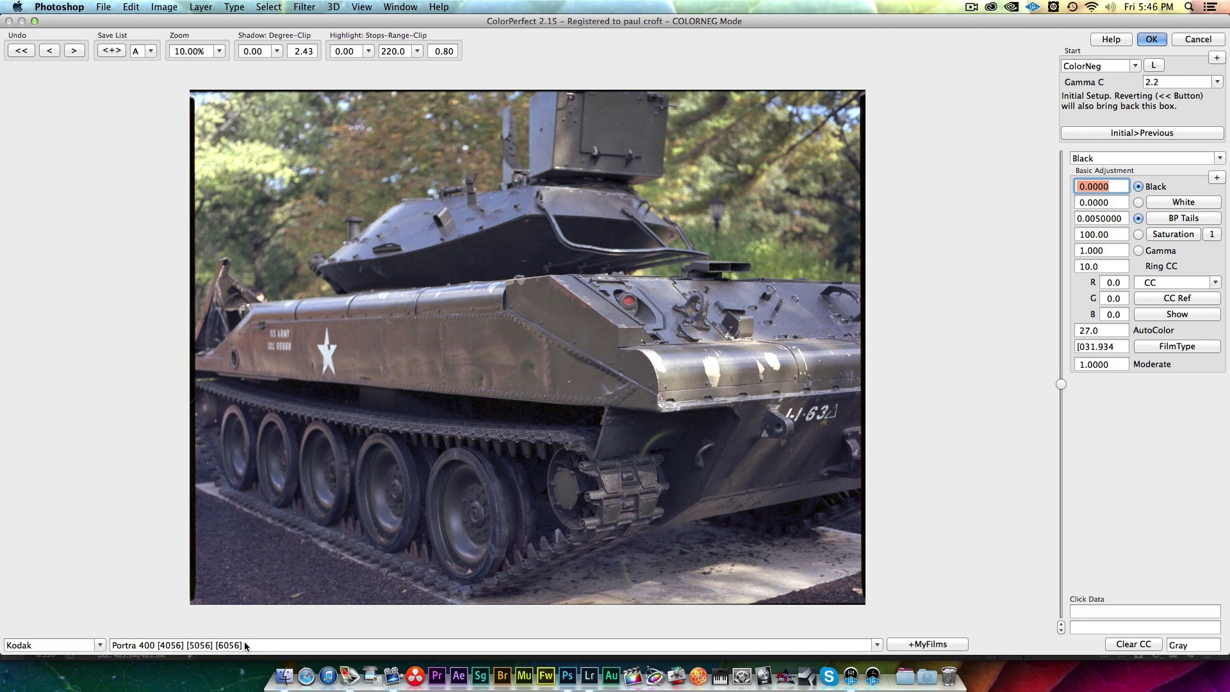
Choose Kodak as film maker and Ektar 100 [5110] [6110] {2008} as film type
{"action": "left_click", "coordinate": [100, 643]}
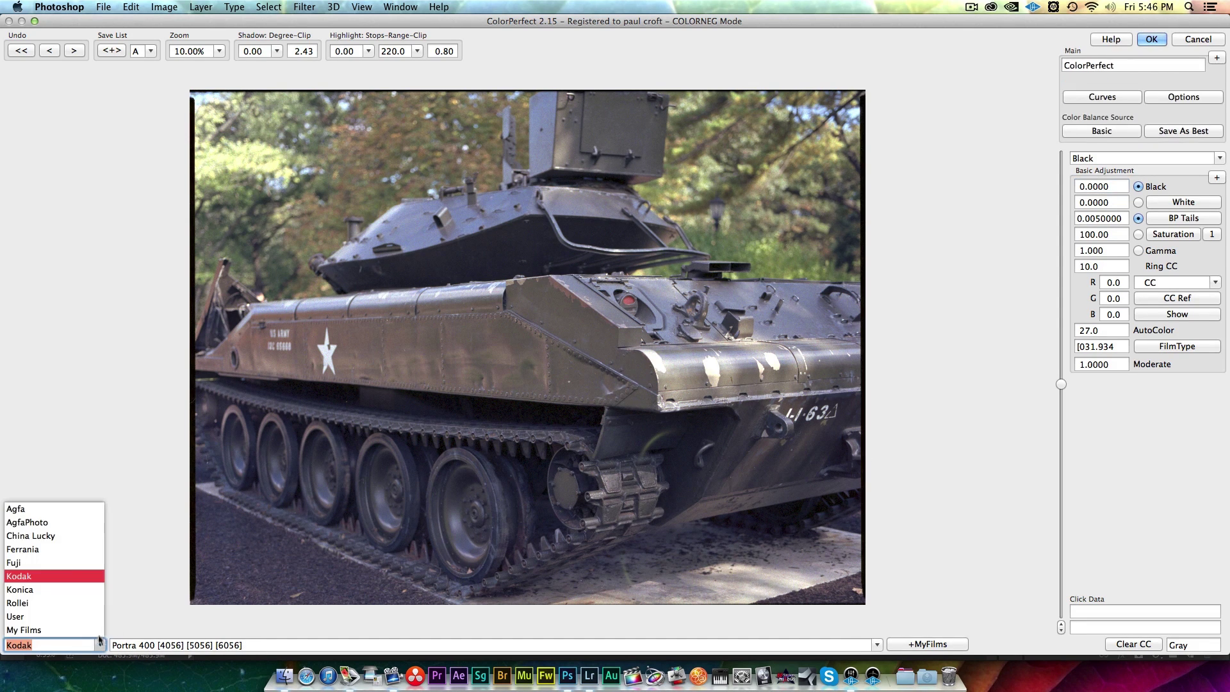
{"action": "left_click", "coordinate": [67, 578]}
{"action": "left_click", "coordinate": [877, 645]}
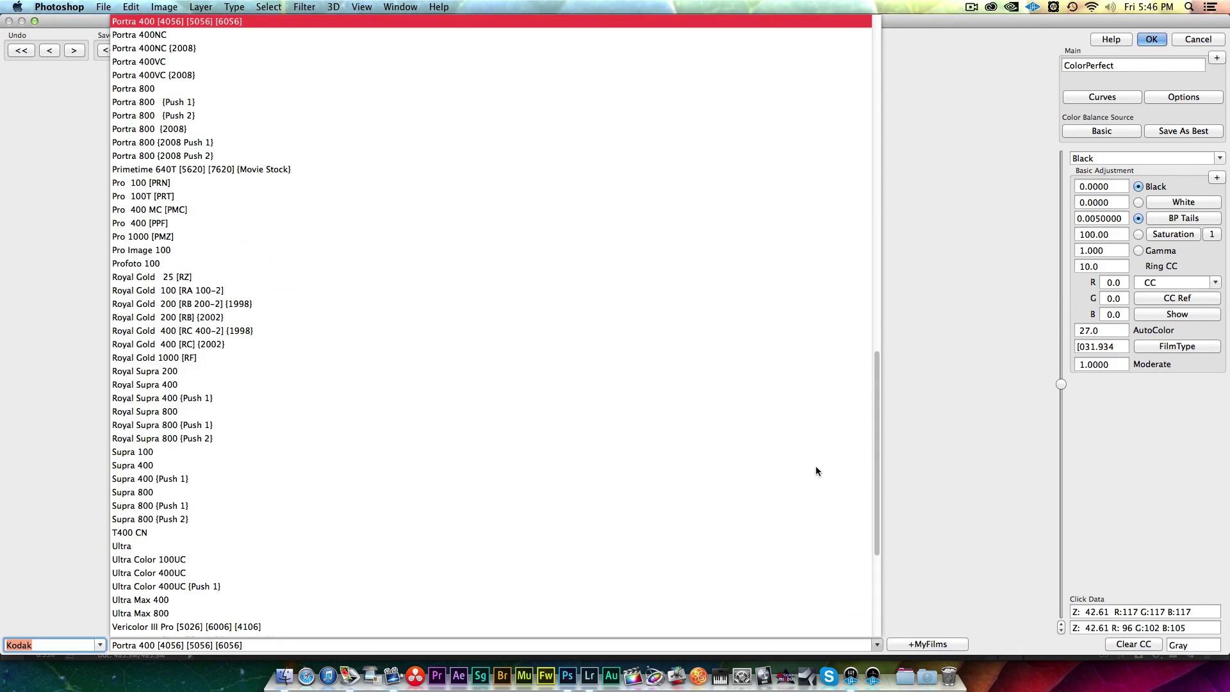
{"action": "scroll", "coordinate": [608, 337], "scroll_direction": "down", "scroll_amount": 5}
{"action": "scroll", "coordinate": [607, 337], "scroll_direction": "up", "scroll_amount": 15}
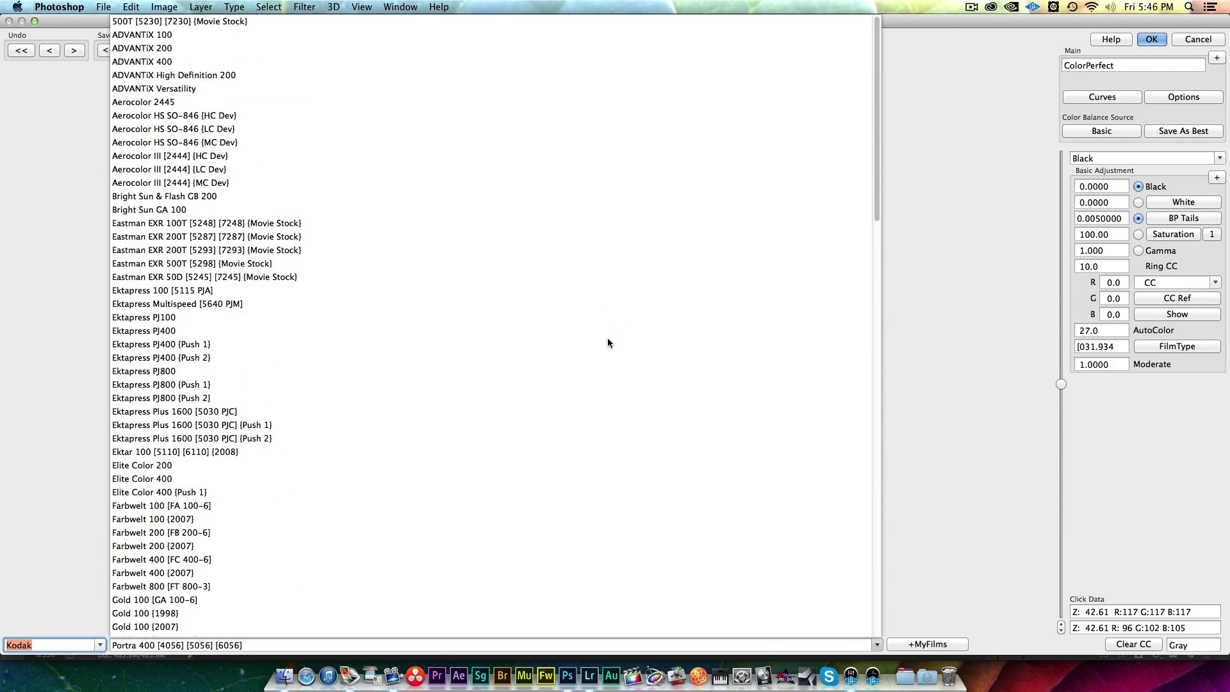
{"action": "scroll", "coordinate": [607, 337], "scroll_direction": "down", "scroll_amount": 12}
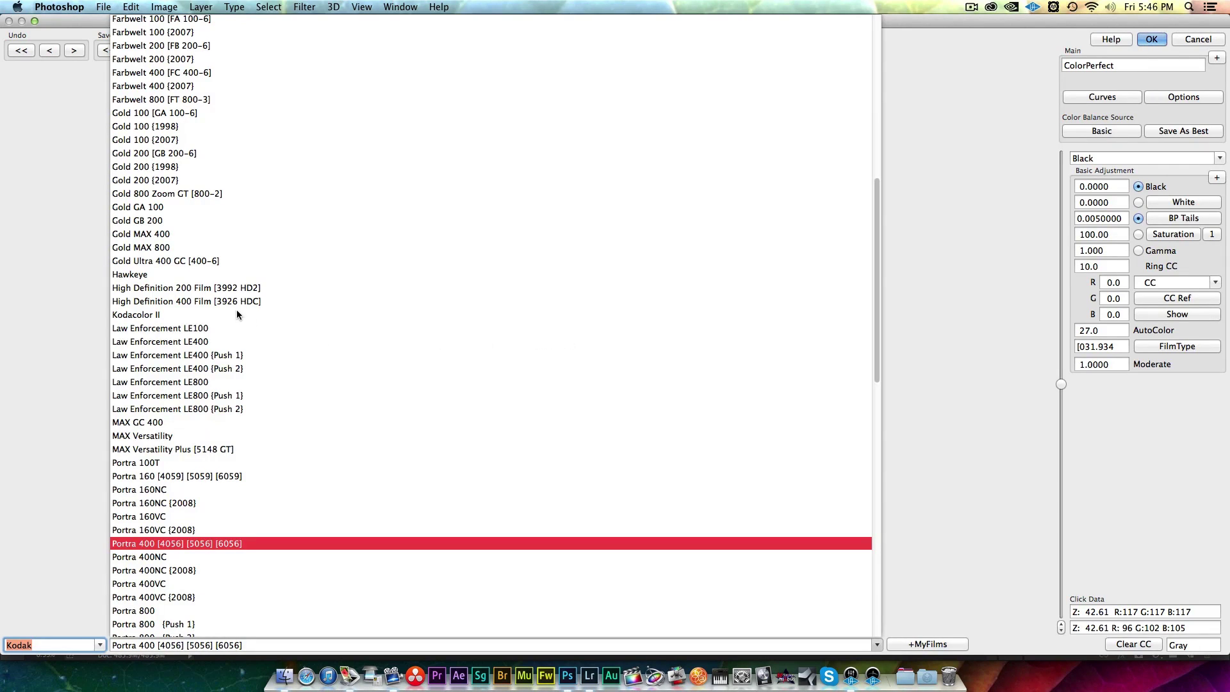
{"action": "scroll", "coordinate": [236, 309], "scroll_direction": "up", "scroll_amount": 12}
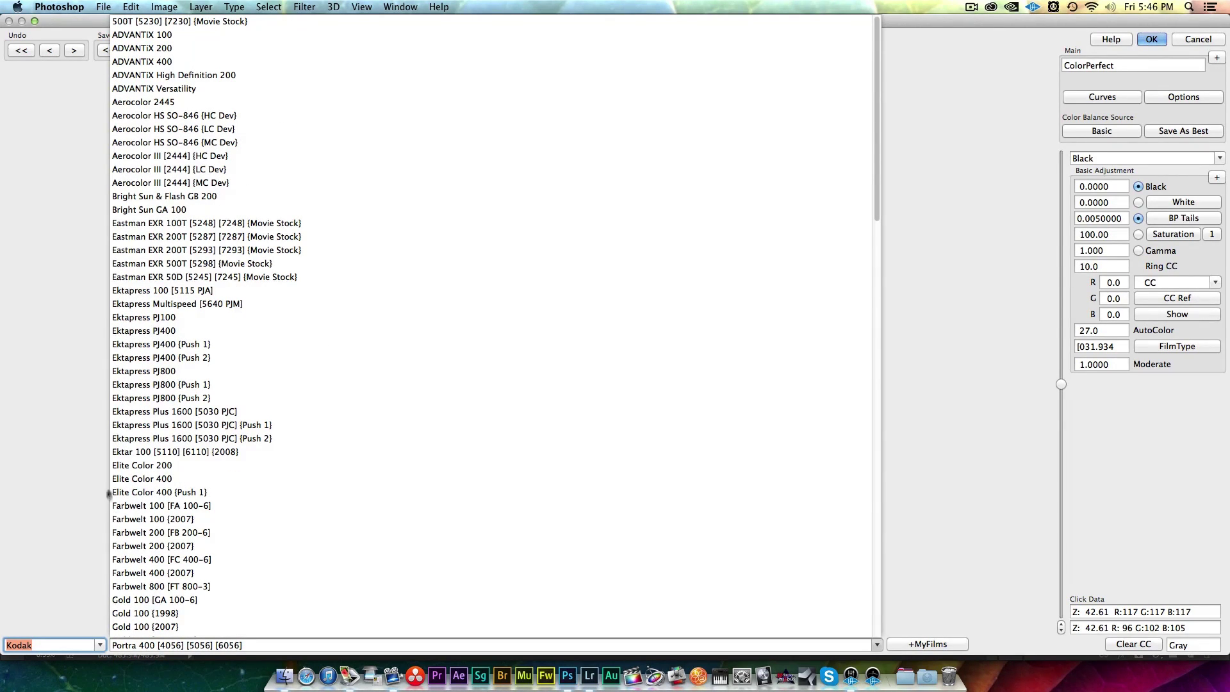
{"action": "left_click", "coordinate": [162, 456]}
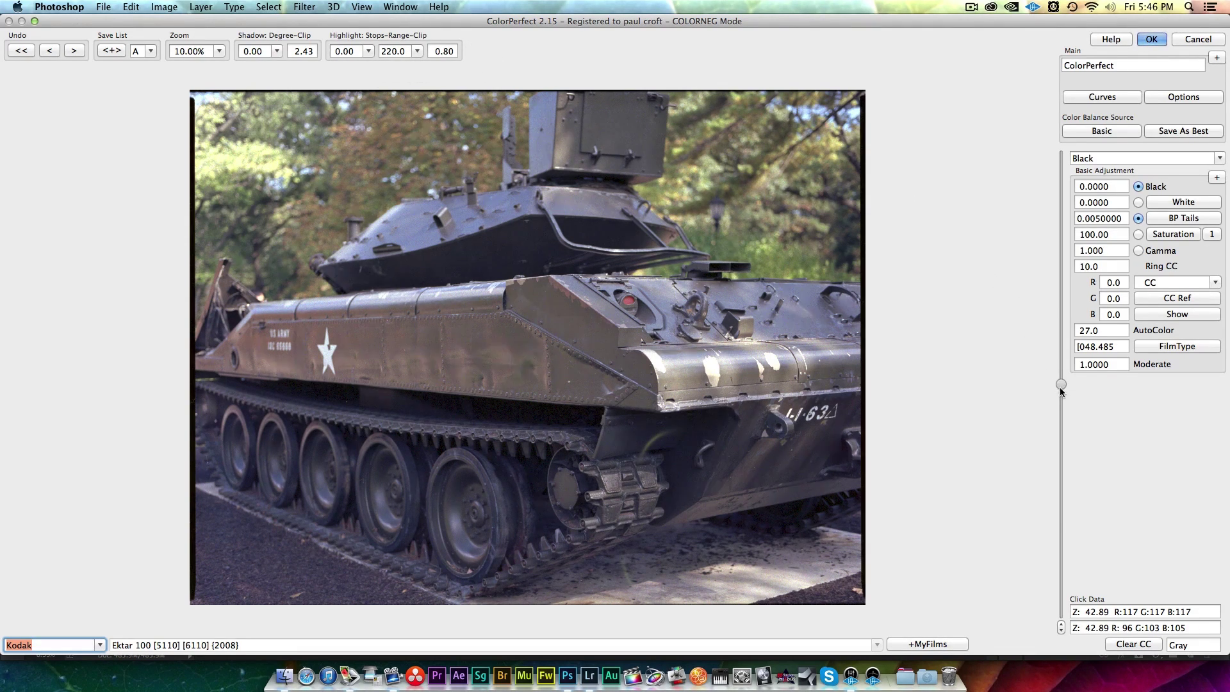
Raise the Black value to darken the tank image and apply the ColorPerfect conversion
{"action": "left_click_drag", "start_coordinate": [1060, 389], "coordinate": [1063, 471]}
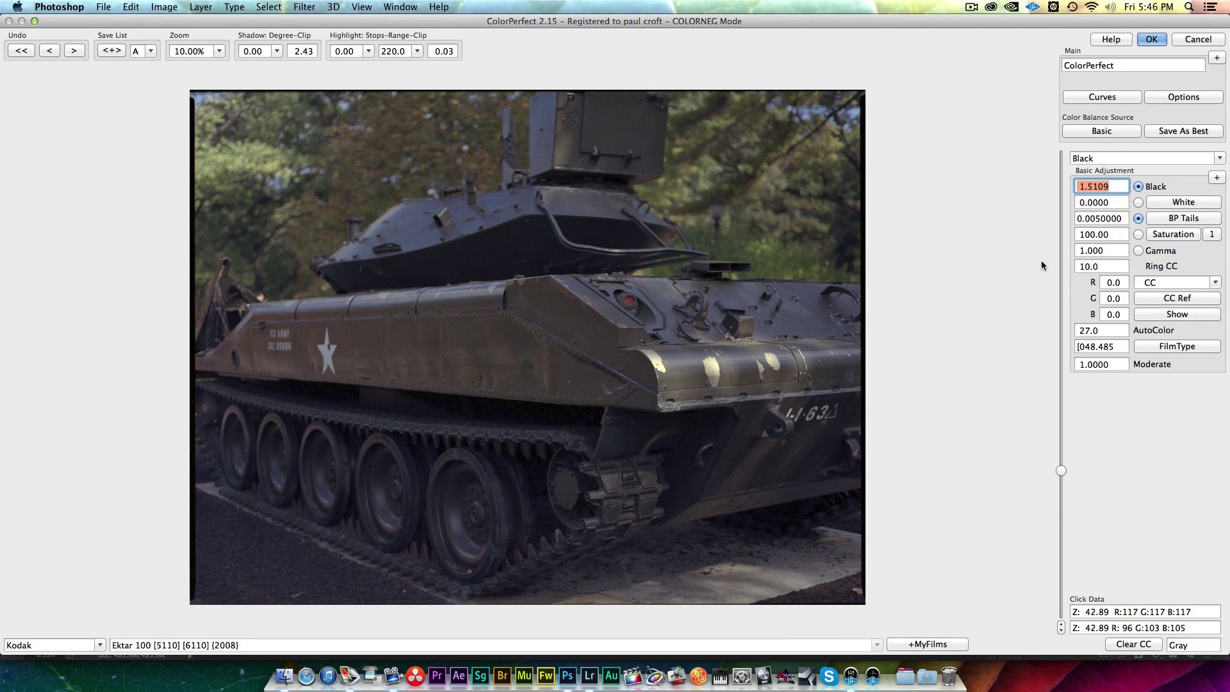
{"action": "left_click", "coordinate": [1148, 41]}
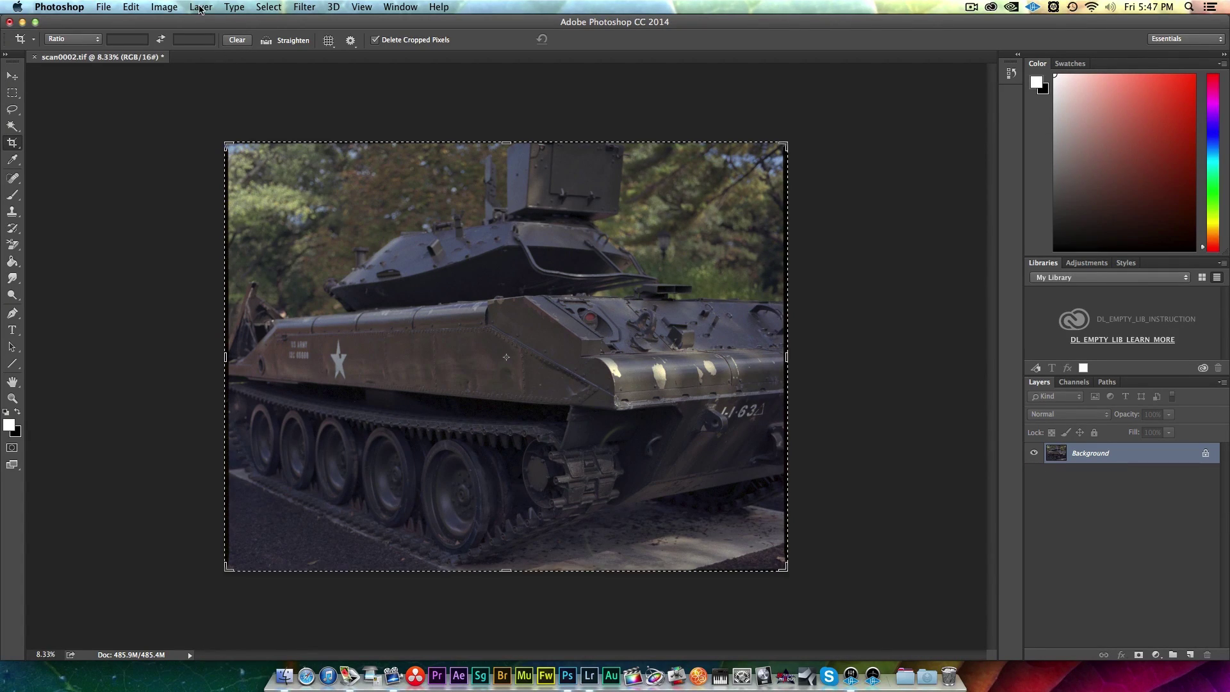
In Image Size, set the scan's width to 2500 px (2500 × 1907, Bicubic Sharper), checking the hull preview
{"action": "left_click", "coordinate": [164, 7]}
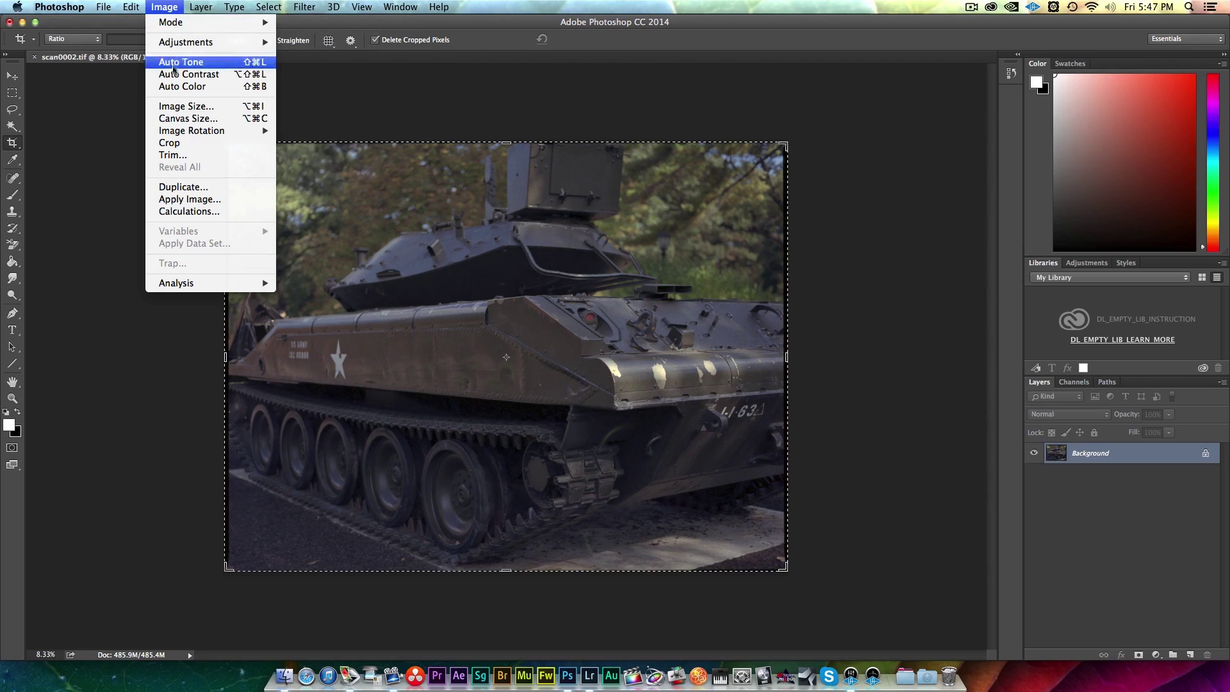
{"action": "left_click", "coordinate": [179, 106]}
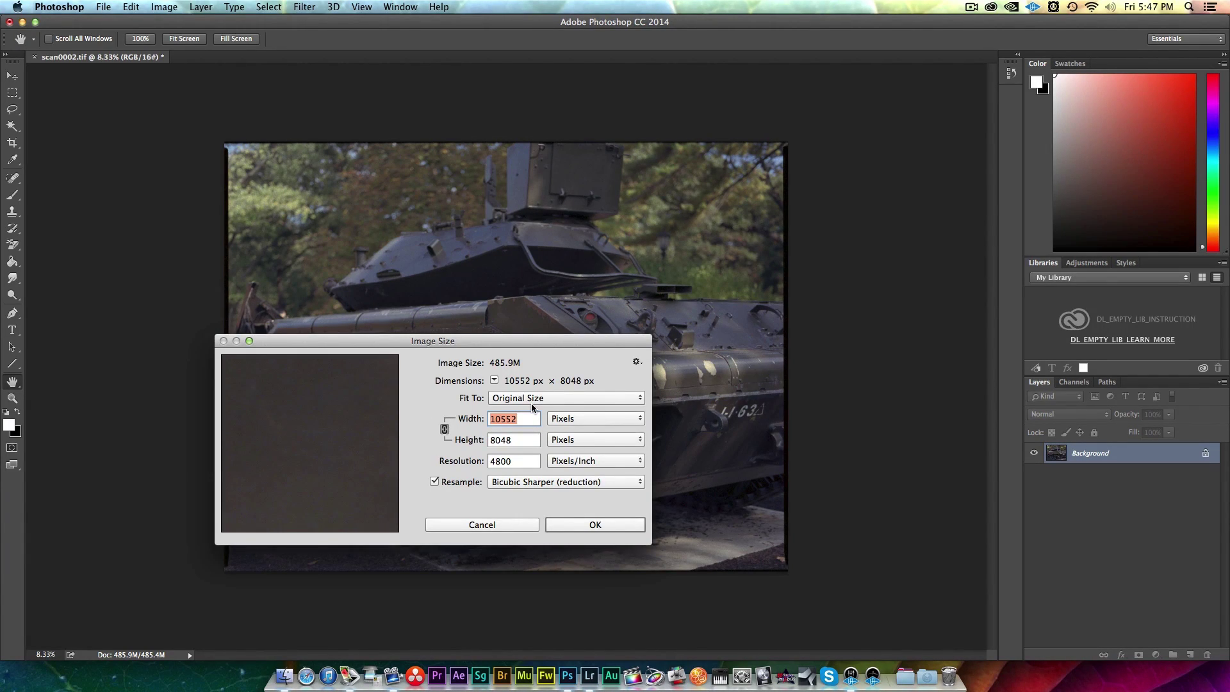
{"action": "left_click", "coordinate": [523, 419]}
{"action": "double_click", "coordinate": [524, 419]}
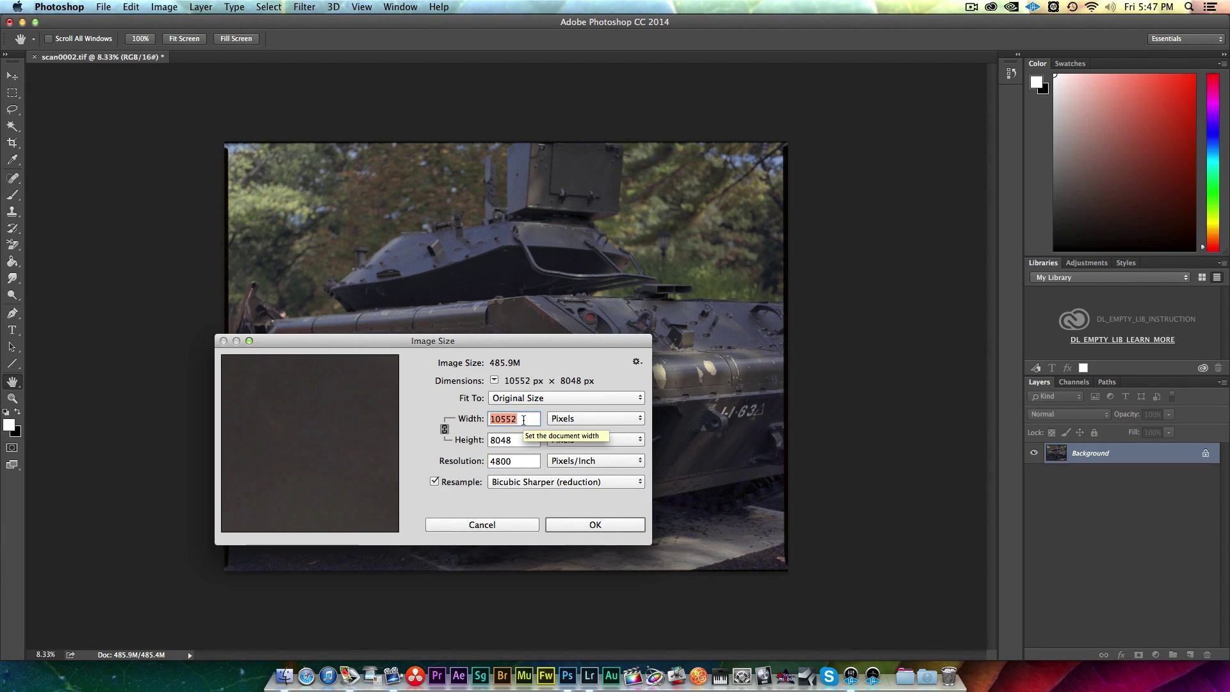
{"action": "type", "text": "2500"}
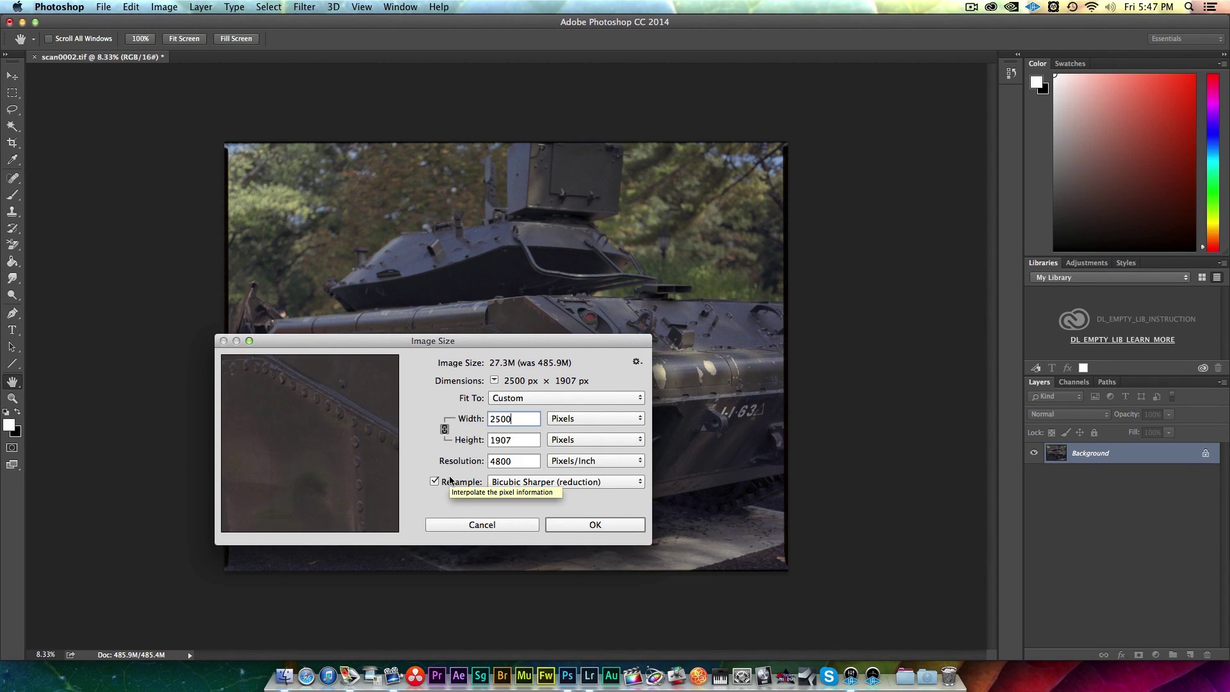
{"action": "left_click", "coordinate": [468, 419]}
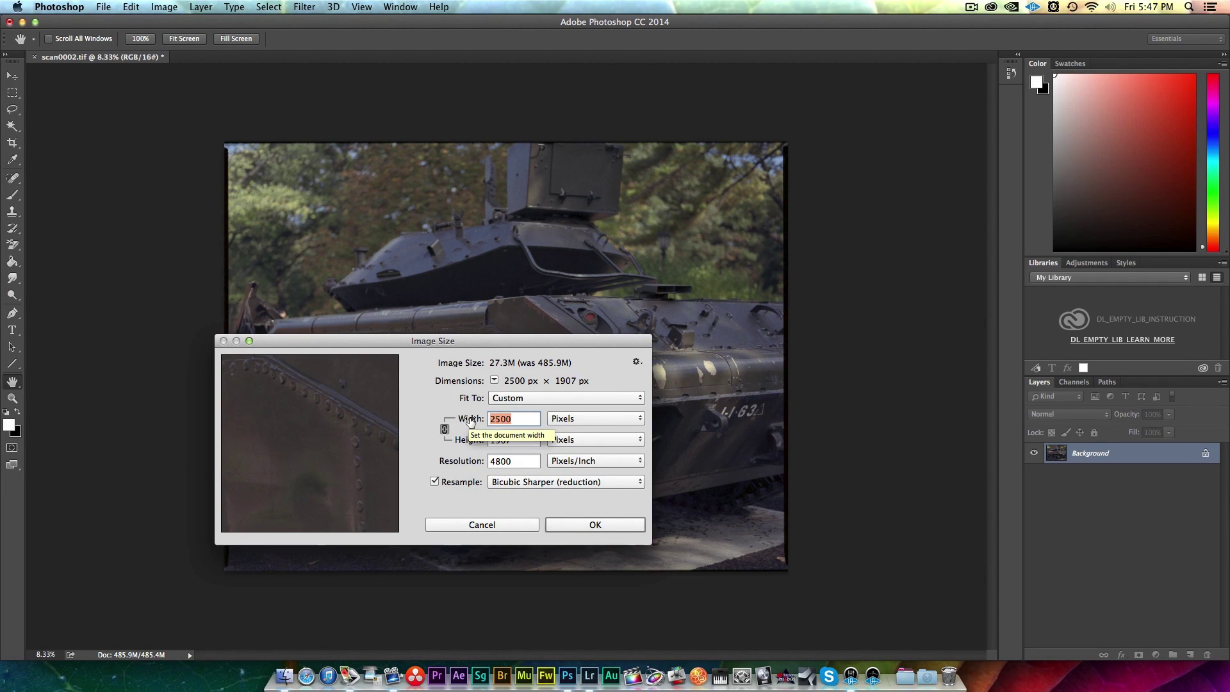
{"action": "type", "text": "3000"}
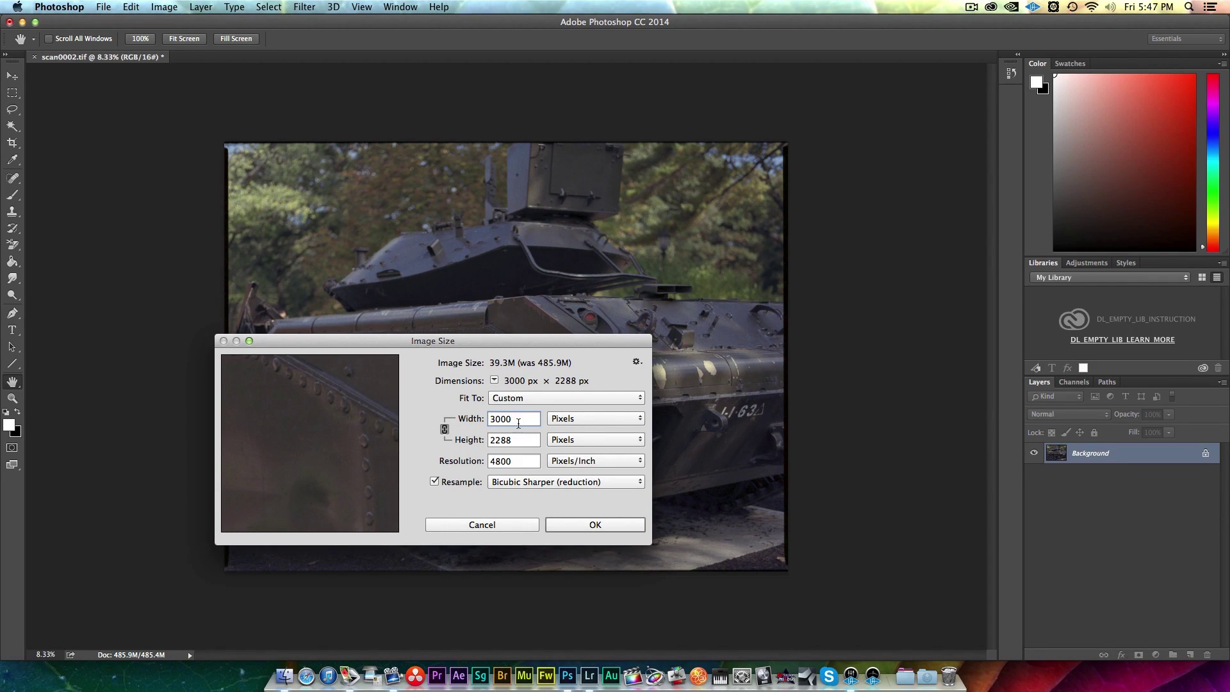
{"action": "left_click", "coordinate": [459, 424]}
{"action": "type", "text": "2500"}
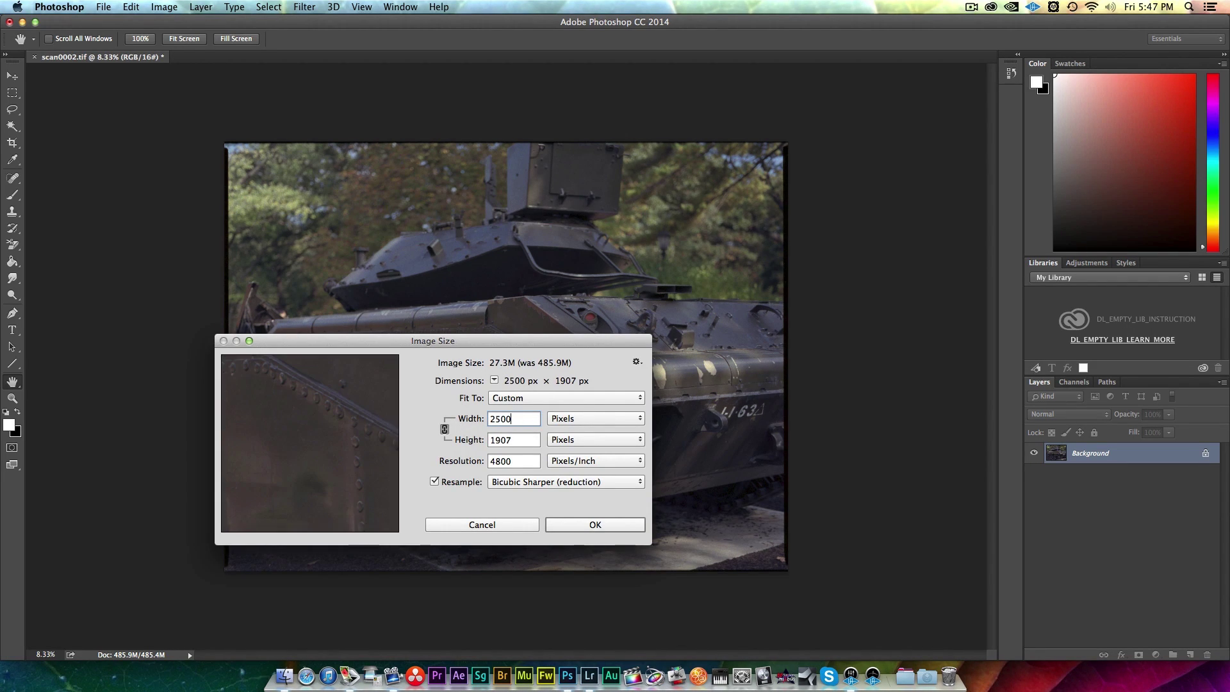
{"action": "mouse_move", "coordinate": [302, 417]}
{"action": "left_mouse_down"}
{"action": "mouse_move", "coordinate": [351, 440]}
{"action": "mouse_move", "coordinate": [294, 420]}
{"action": "mouse_move", "coordinate": [324, 439]}
{"action": "mouse_move", "coordinate": [314, 436]}
{"action": "left_mouse_up"}
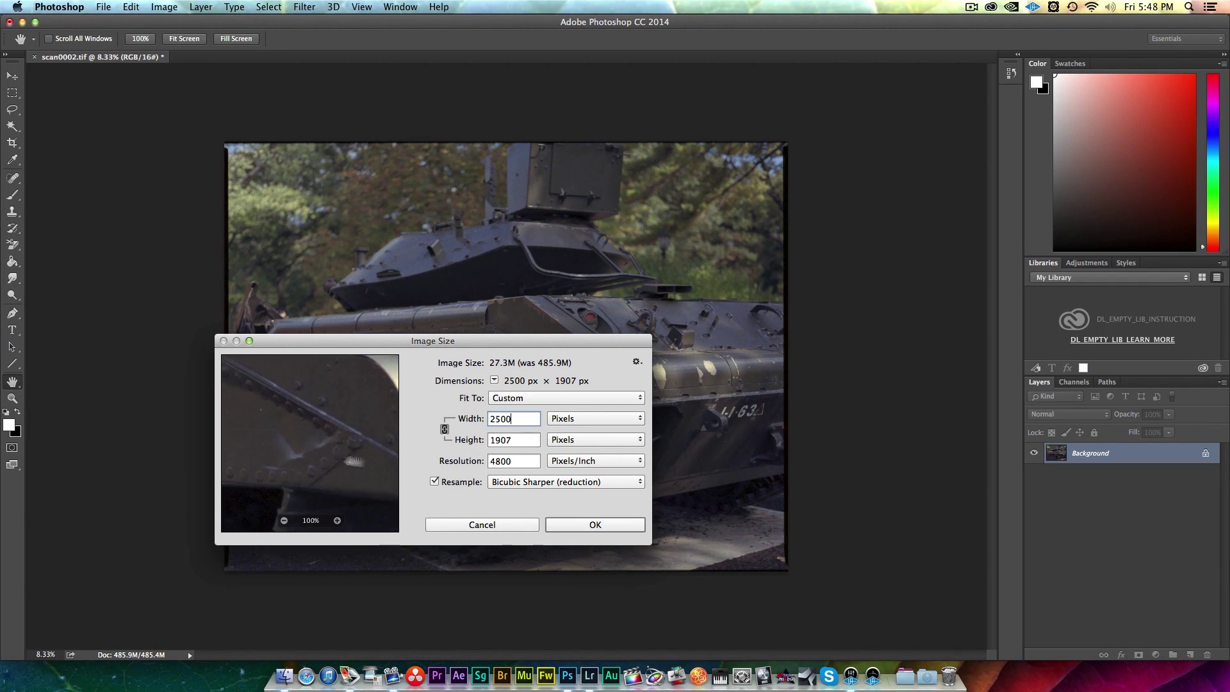
Open the 2014-08-27 folder from Finder's Dock menu, look at IMG_9590.CR2 and IMG_9592.CR2, then close it
{"action": "right_click", "coordinate": [285, 672]}
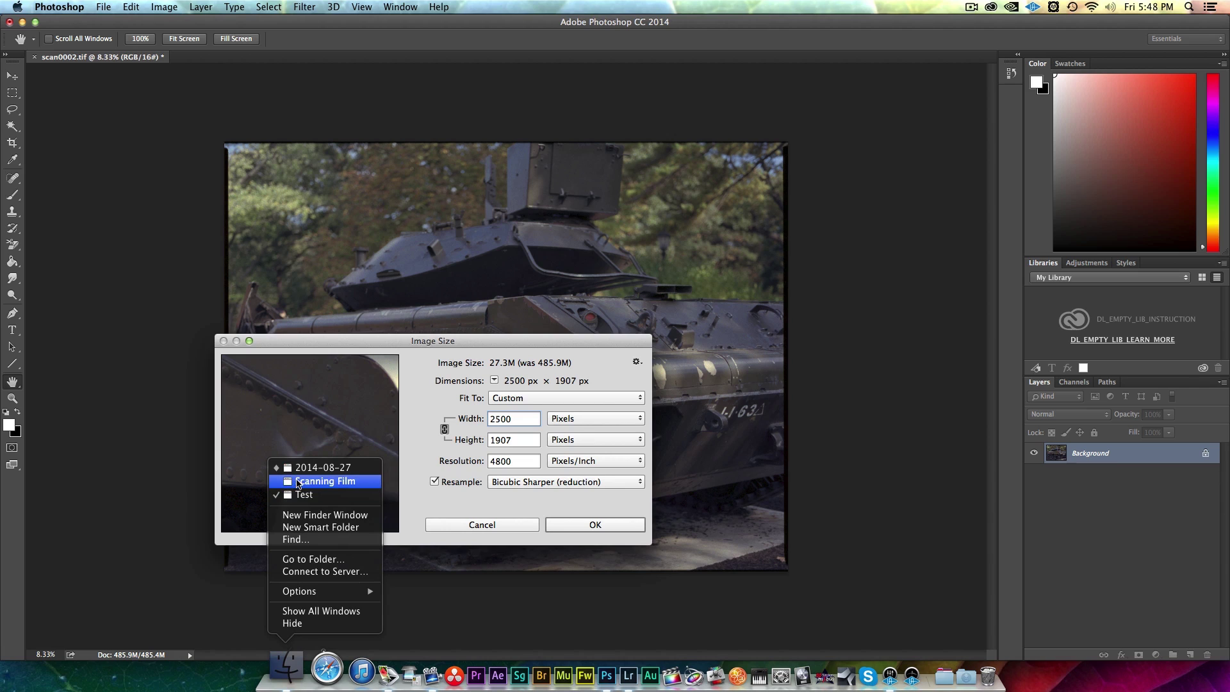
{"action": "left_click", "coordinate": [301, 481]}
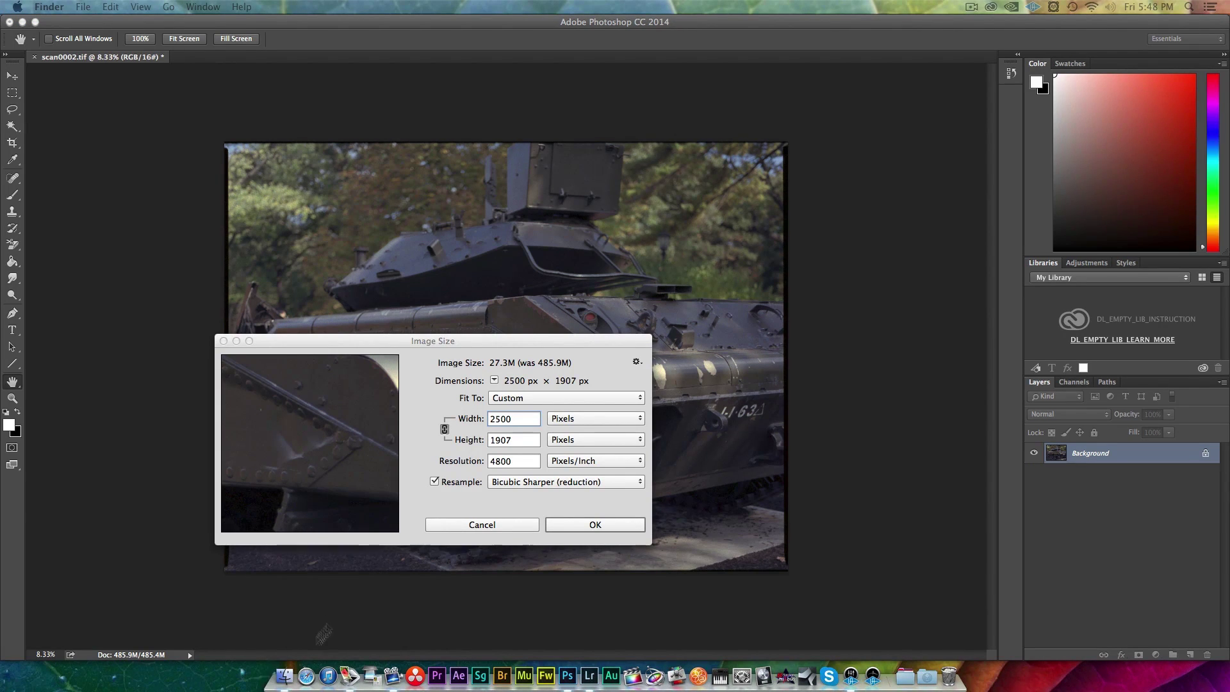
{"action": "right_click", "coordinate": [278, 683]}
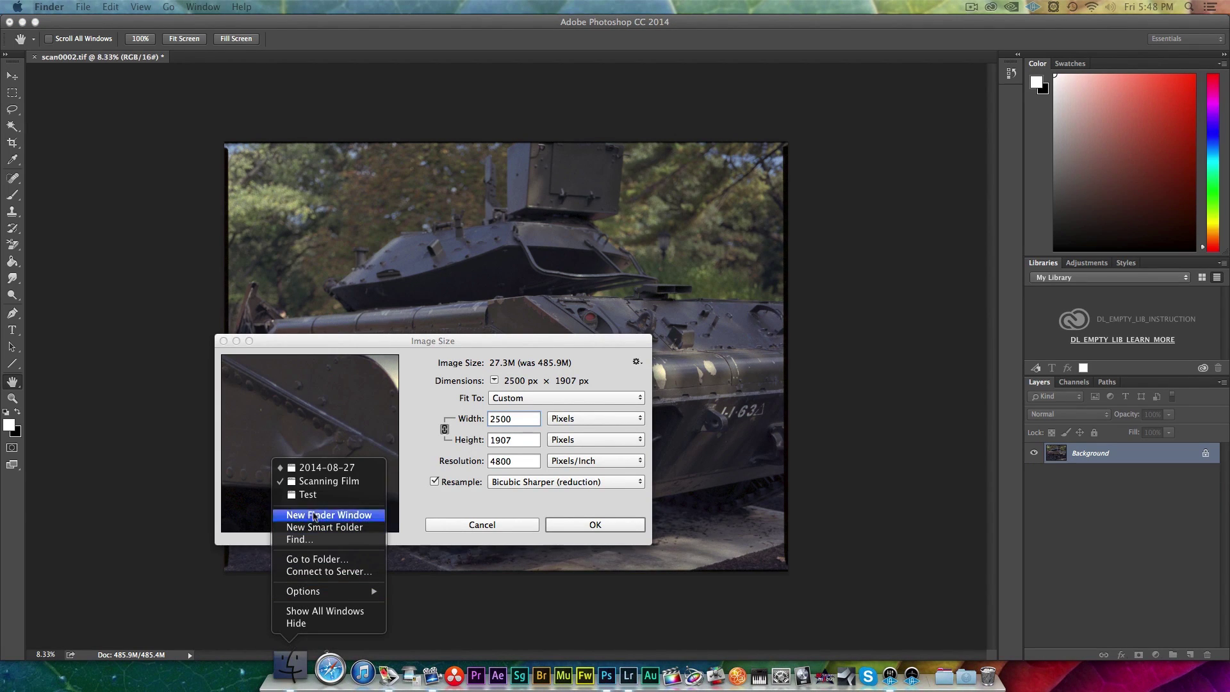
{"action": "left_click", "coordinate": [324, 472]}
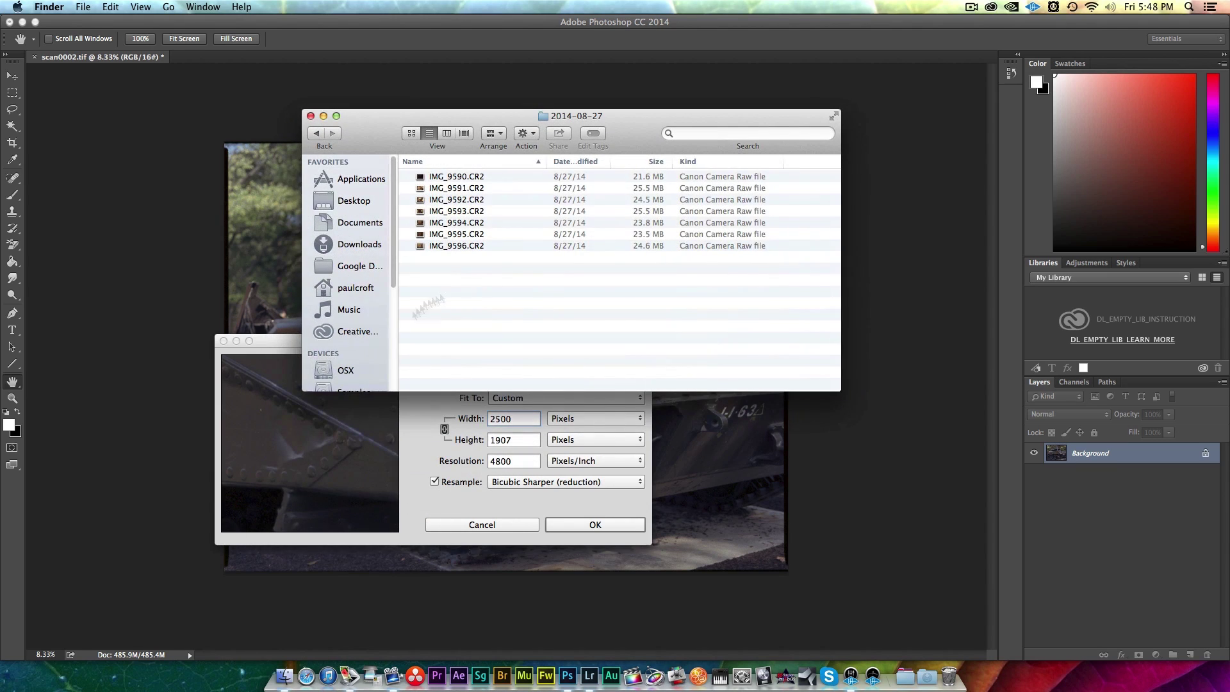
{"action": "left_click_drag", "start_coordinate": [527, 130], "coordinate": [526, 130]}
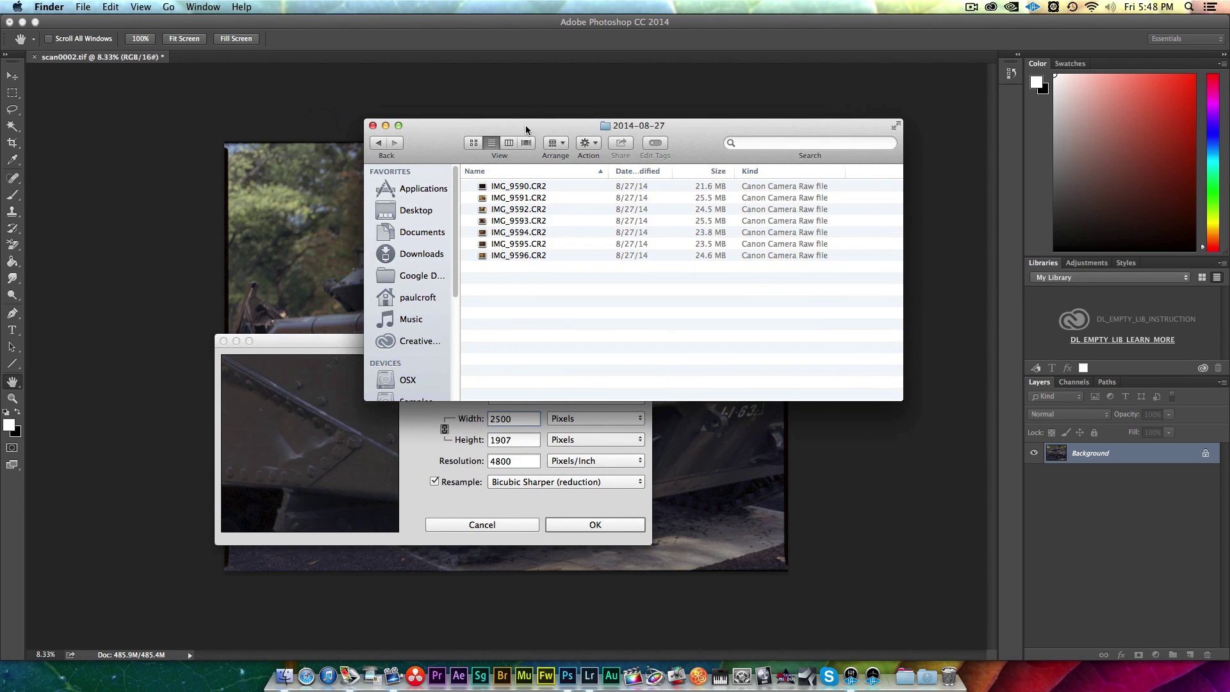
{"action": "left_click", "coordinate": [522, 189]}
{"action": "left_click", "coordinate": [520, 212]}
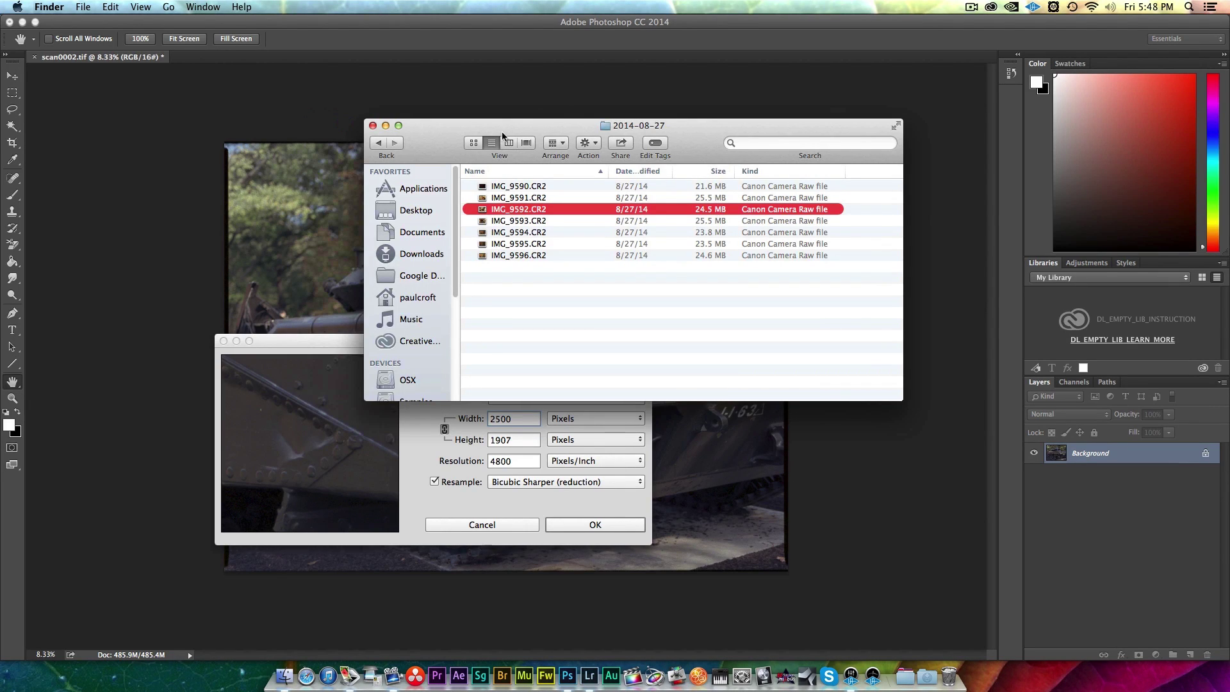
{"action": "left_click", "coordinate": [373, 125]}
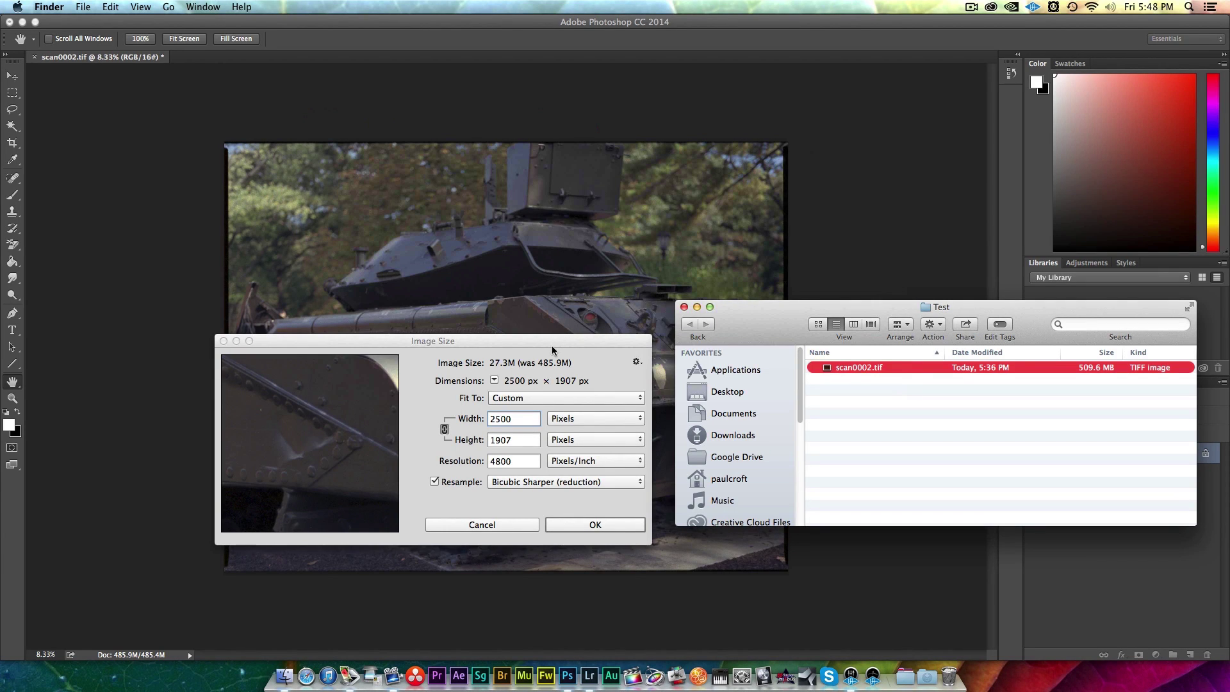
Confirm the 2500 px resize of scan0002.tif, then close the document and save the changes
{"action": "left_click", "coordinate": [353, 431]}
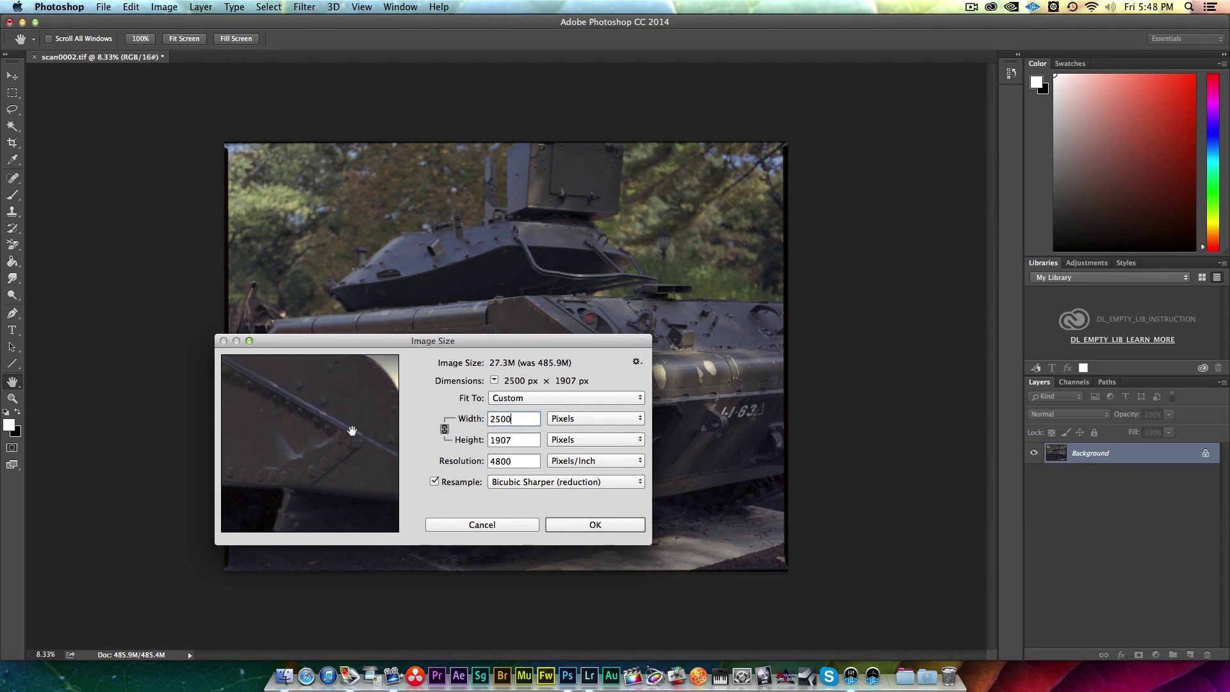
{"action": "left_click", "coordinate": [595, 522]}
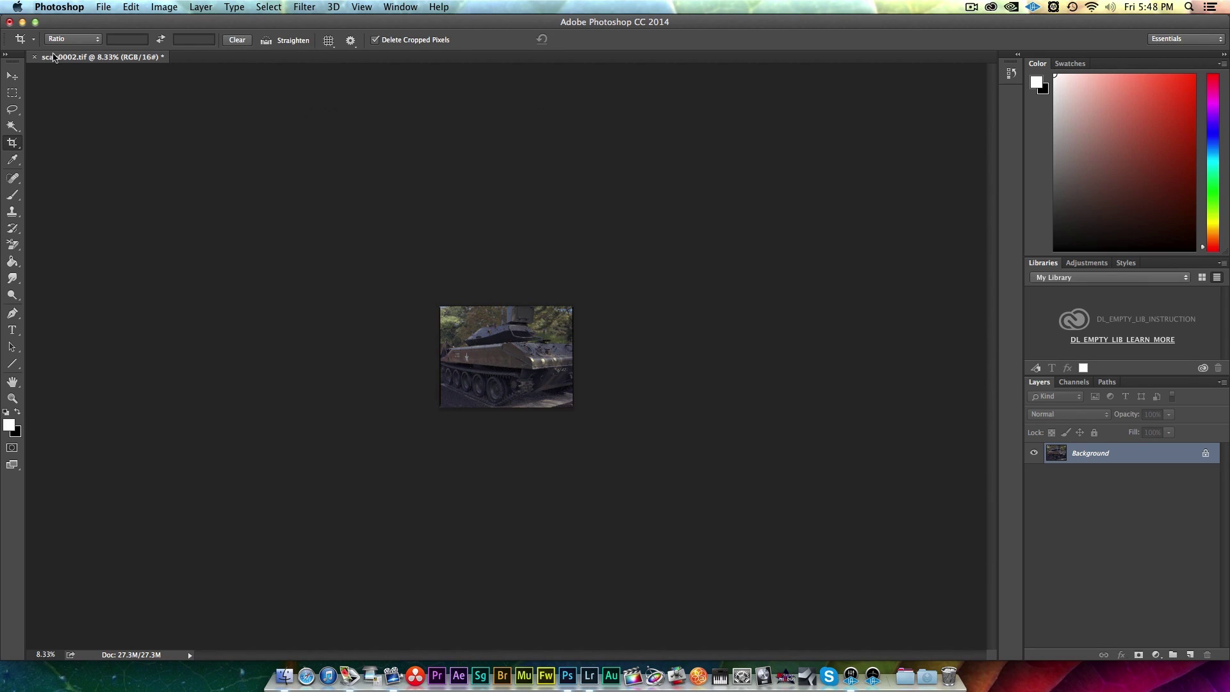
{"action": "left_click", "coordinate": [34, 57]}
{"action": "left_click", "coordinate": [742, 235]}
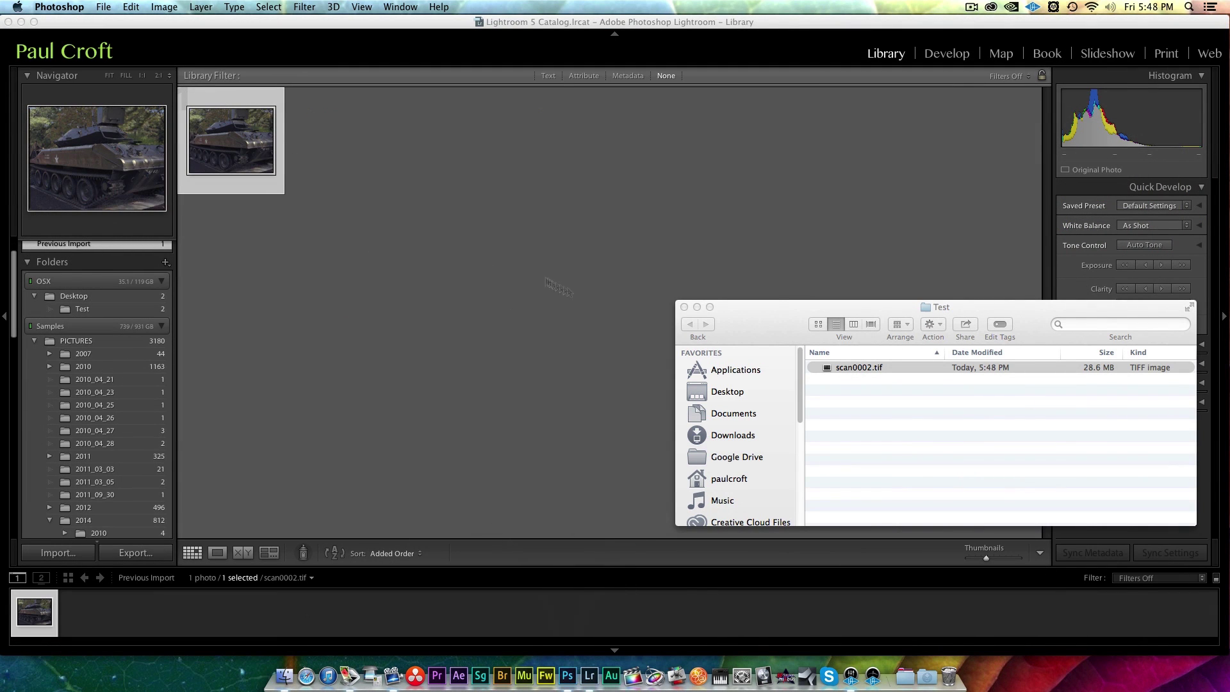
Open the tank scan in Lightroom's Develop module and curve Light Tones to +61, Dark Tones to -28
{"action": "left_click", "coordinate": [685, 307]}
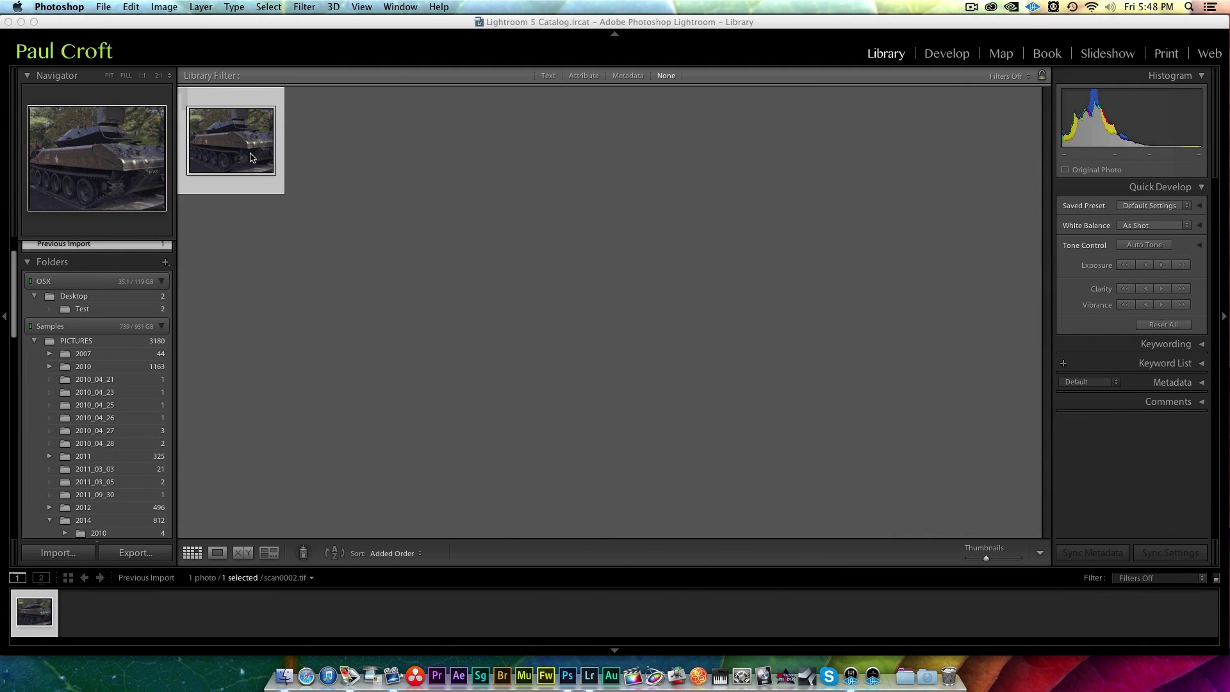
{"action": "left_click", "coordinate": [213, 144]}
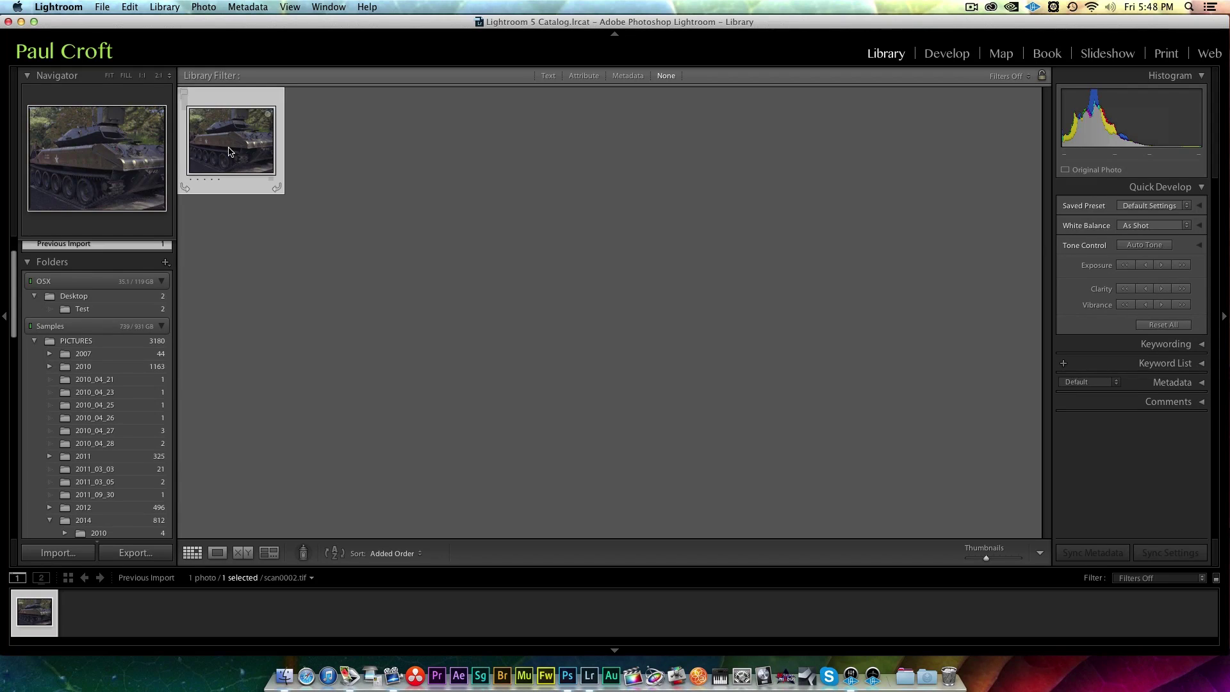
{"action": "double_click", "coordinate": [230, 151]}
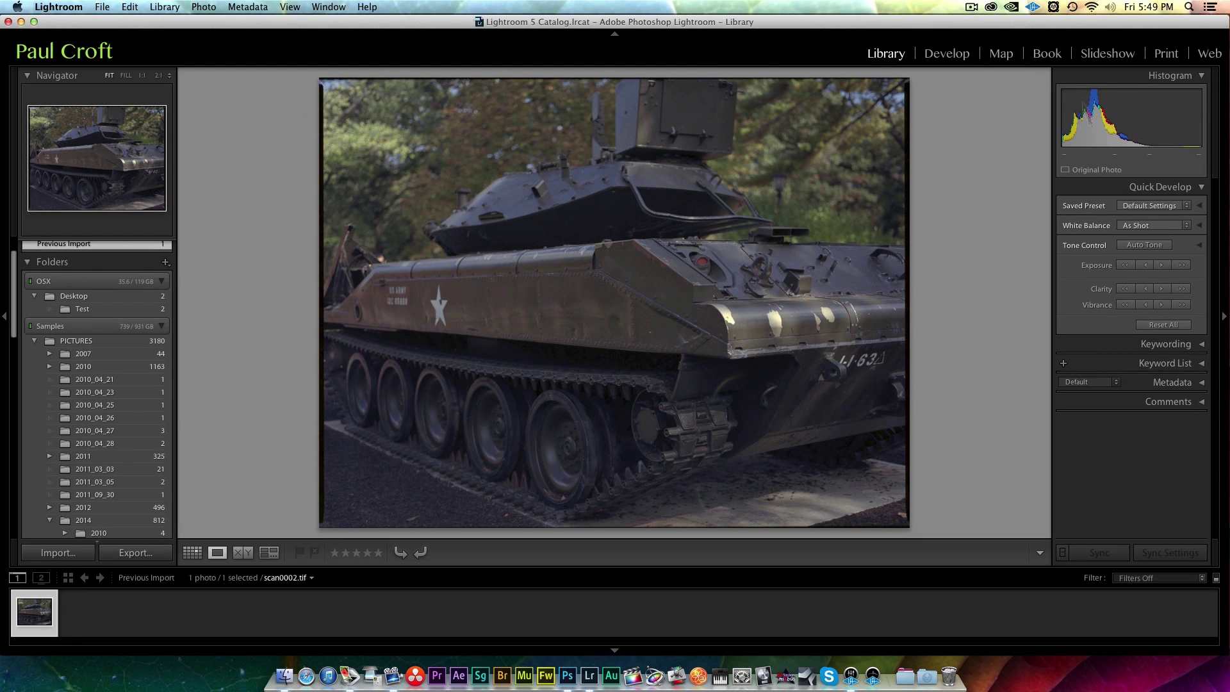
{"action": "left_click", "coordinate": [966, 56]}
{"action": "left_click_drag", "start_coordinate": [1162, 494], "coordinate": [1161, 479]}
{"action": "left_click_drag", "start_coordinate": [1118, 516], "coordinate": [1119, 525]}
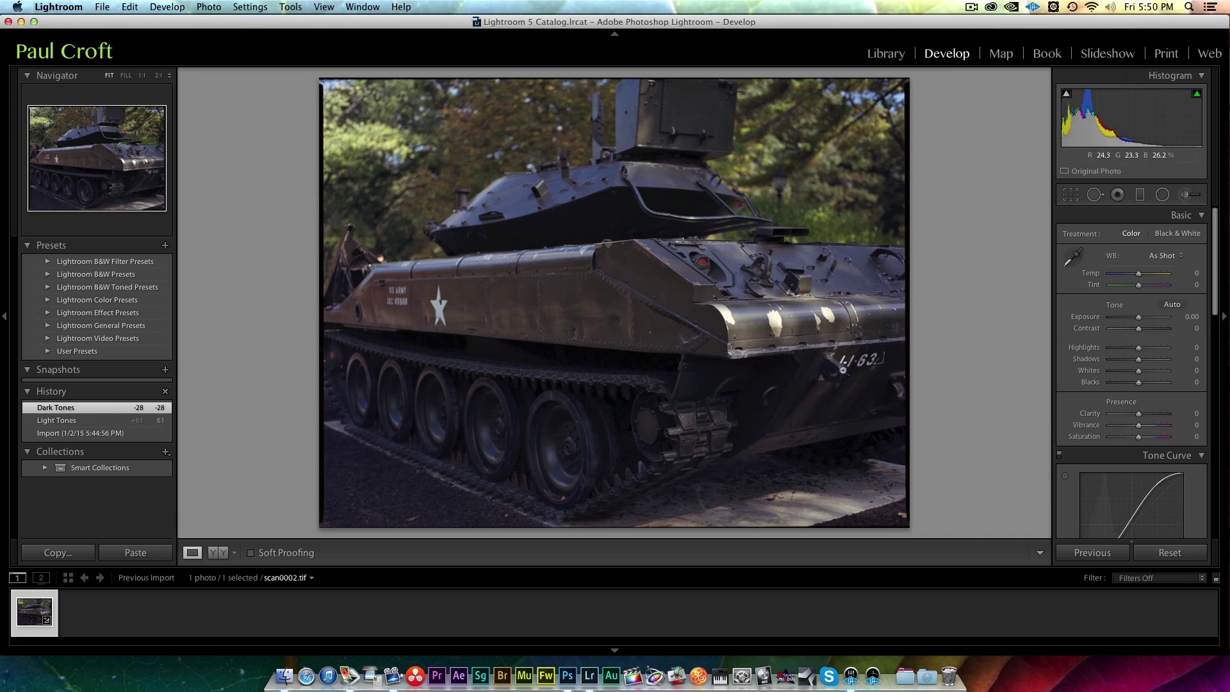
{"action": "left_click", "coordinate": [612, 349]}
{"action": "left_click_drag", "start_coordinate": [780, 294], "coordinate": [598, 348]}
{"action": "left_click", "coordinate": [159, 75]}
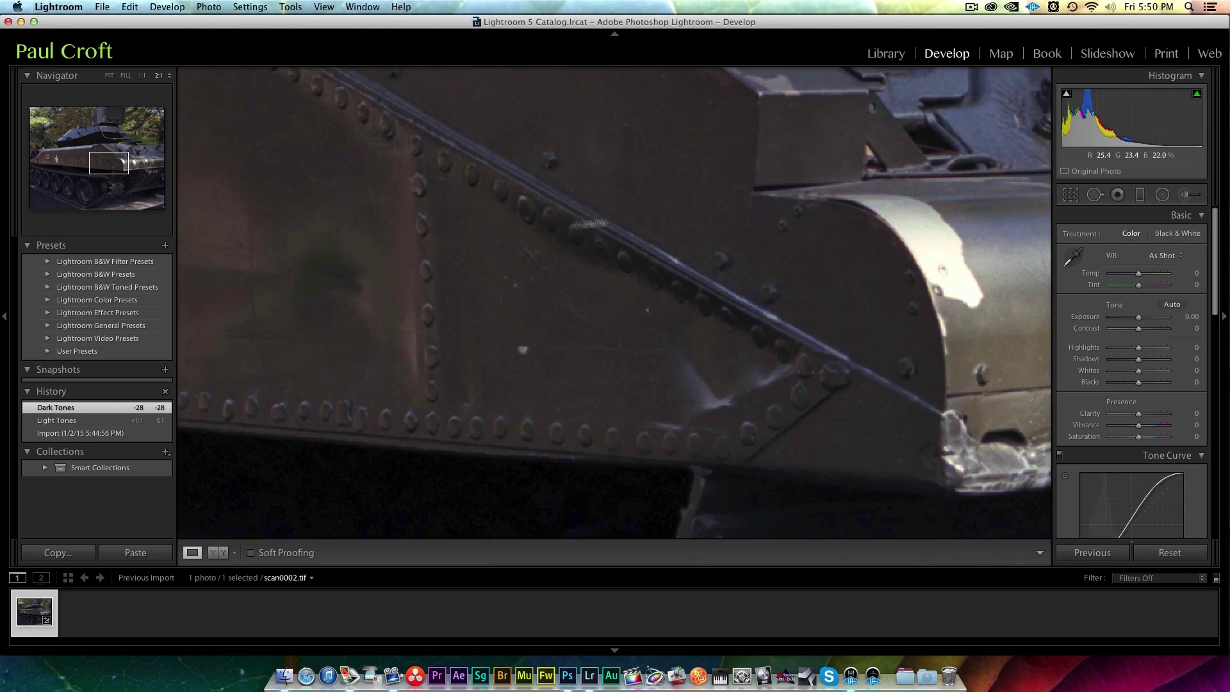
{"action": "left_click_drag", "start_coordinate": [683, 294], "coordinate": [654, 272]}
{"action": "left_click_drag", "start_coordinate": [775, 242], "coordinate": [728, 321]}
{"action": "left_click", "coordinate": [731, 315]}
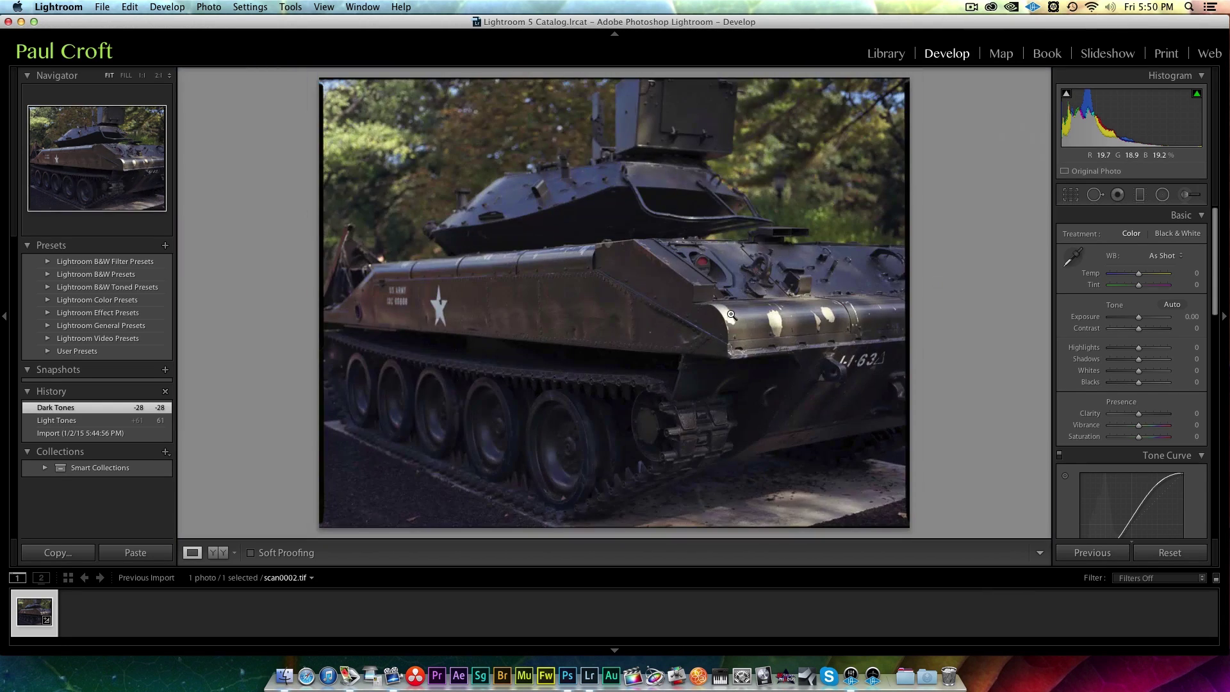